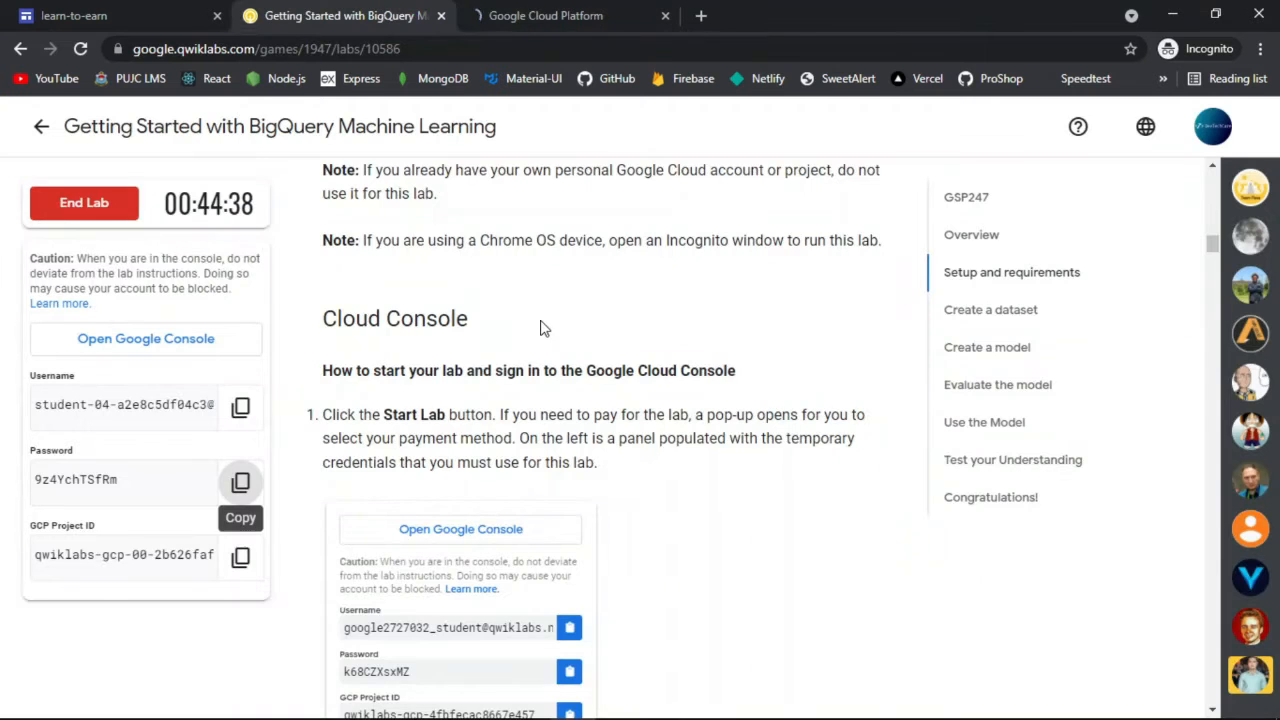
Find the Create a dataset section of the lab instructions and copy the dataset ID bqml_lab.
scroll(541, 320, down, 10)
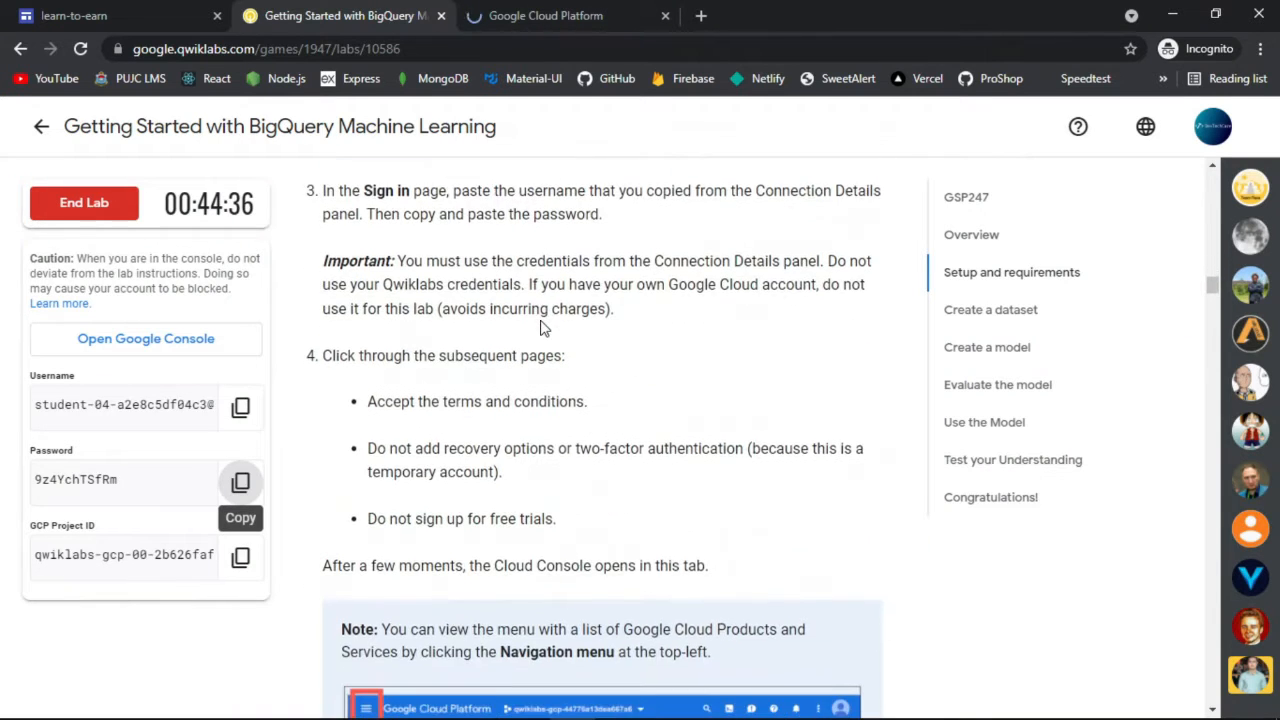
scroll(541, 320, down, 7)
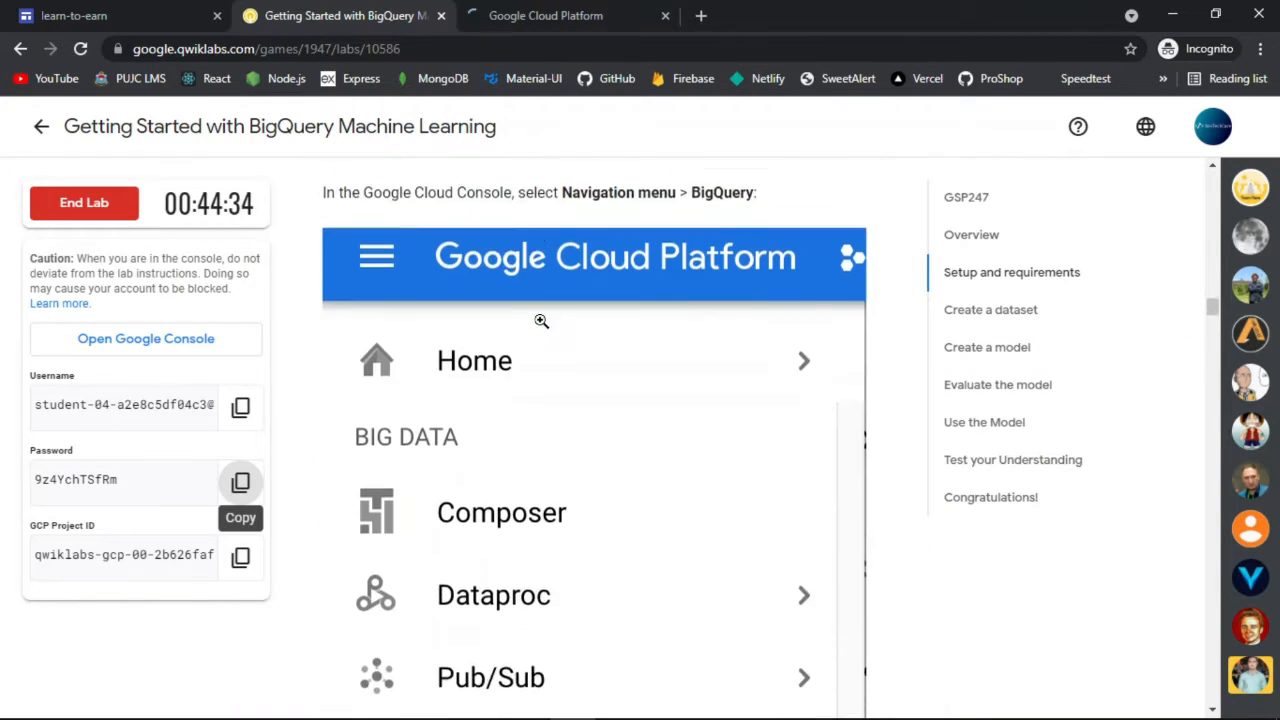
scroll(541, 320, down, 7)
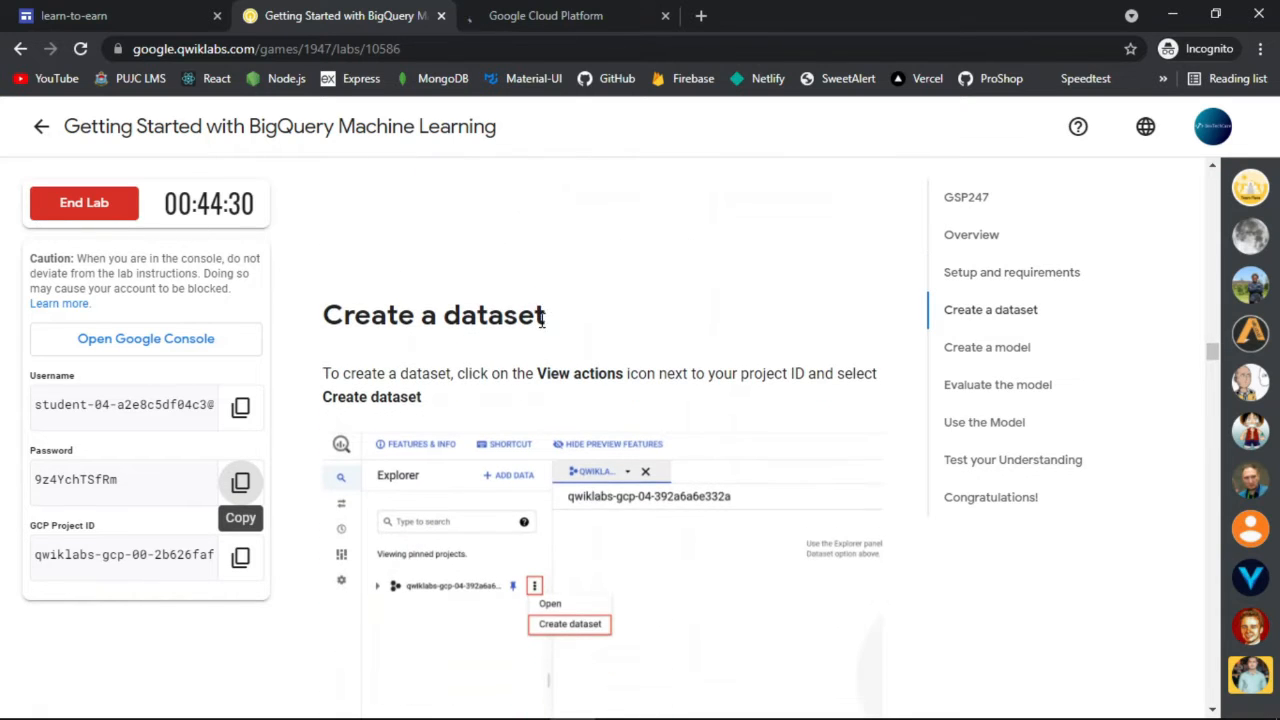
click(560, 12)
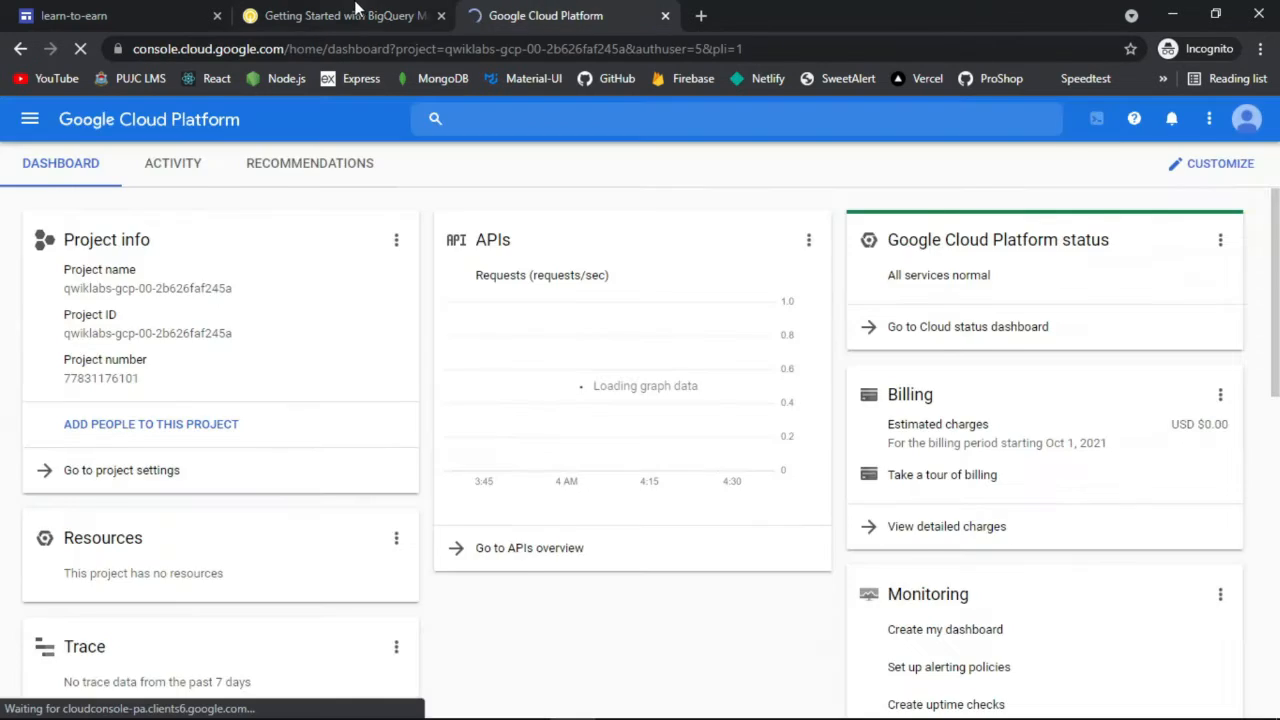
click(345, 15)
scroll(538, 325, down, 3)
scroll(537, 328, down, 1)
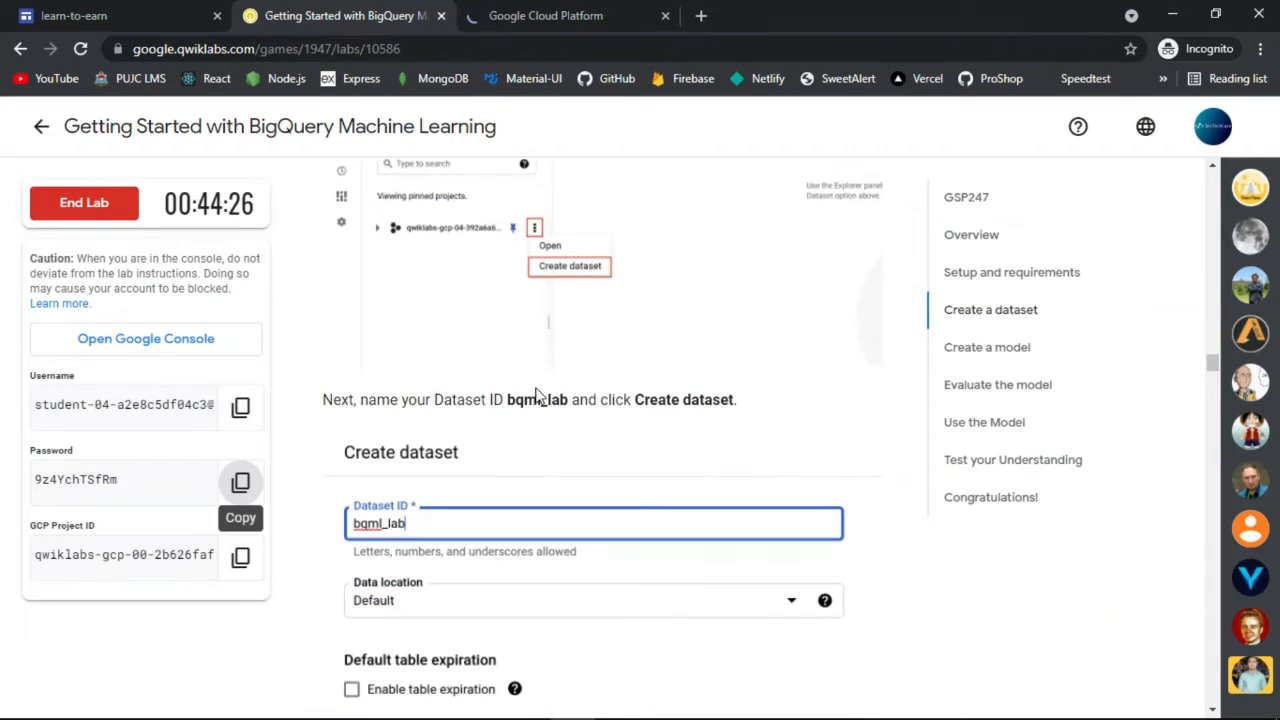
drag(509, 401, 567, 420)
key(ctrl+c)
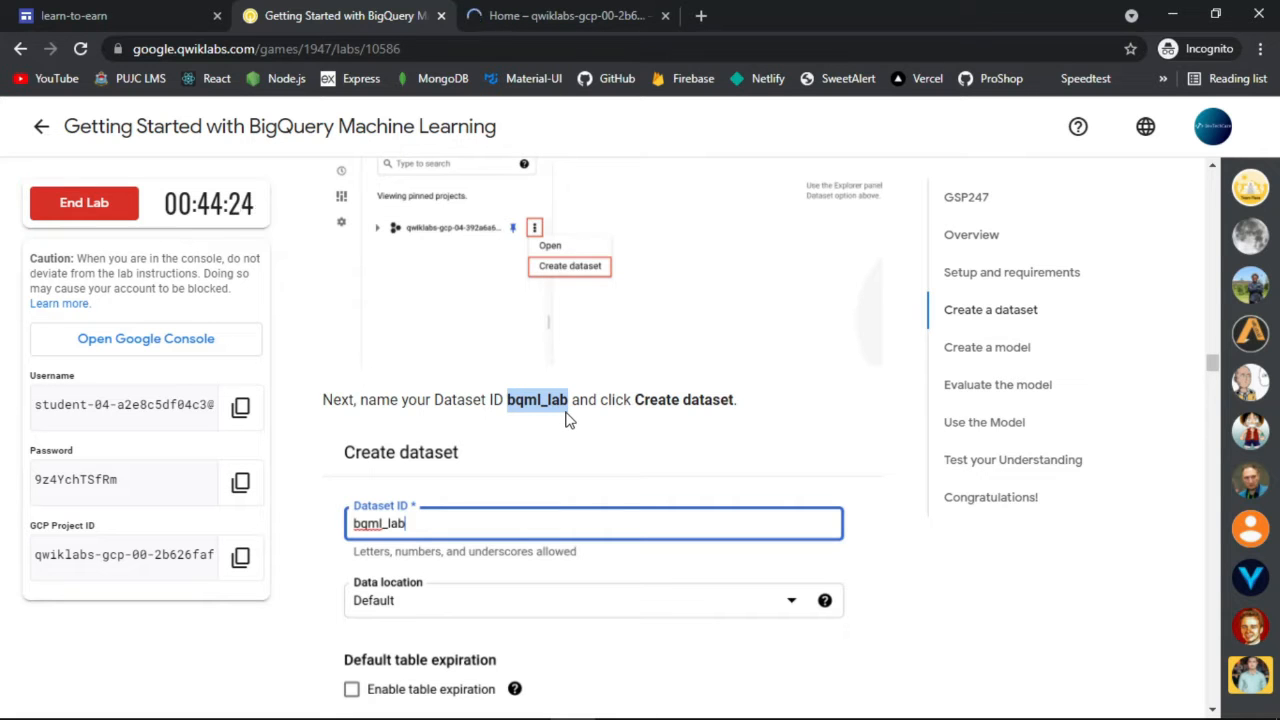
Switch to the Google Cloud console and accept the Terms of Service in the welcome dialog, without email updates.
click(620, 10)
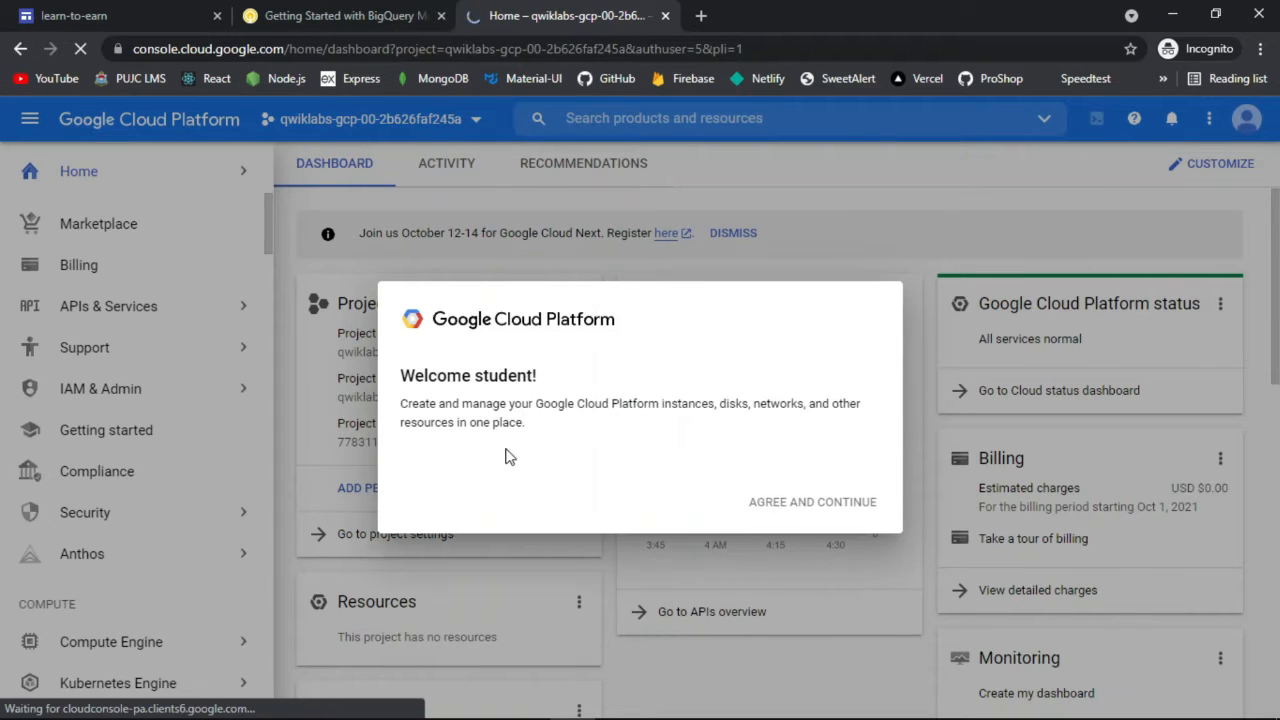
click(433, 461)
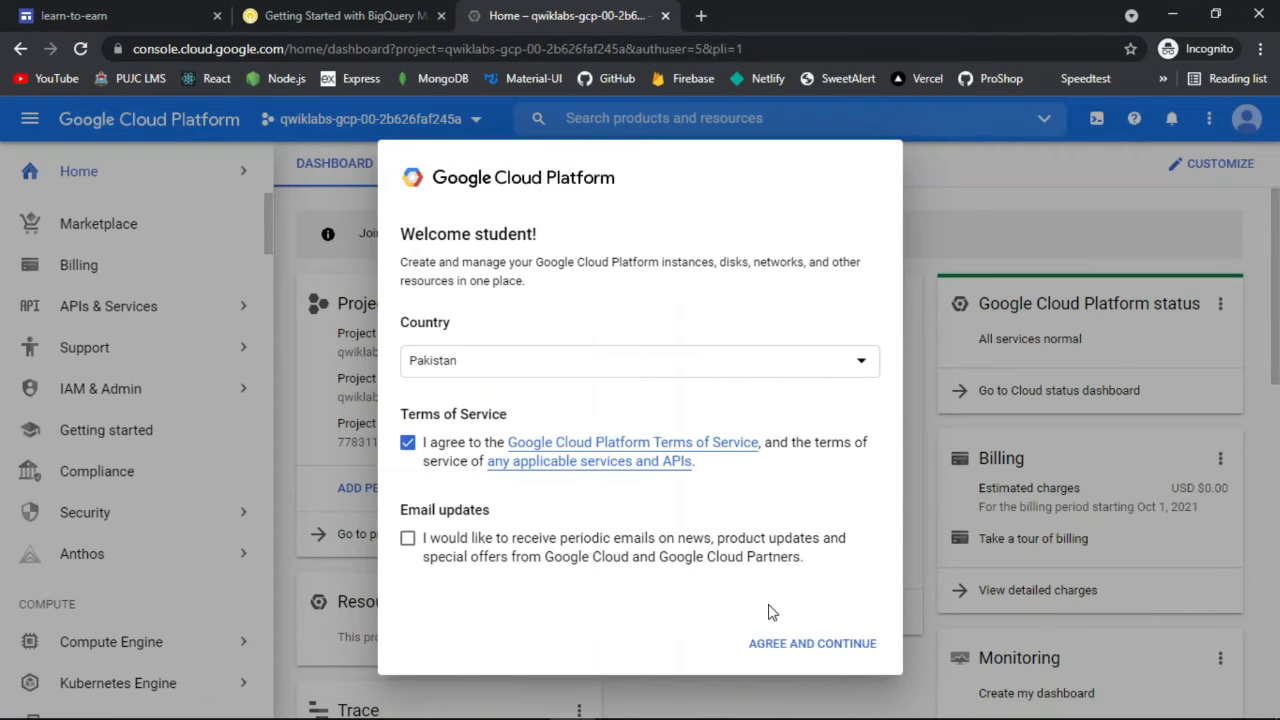
click(789, 648)
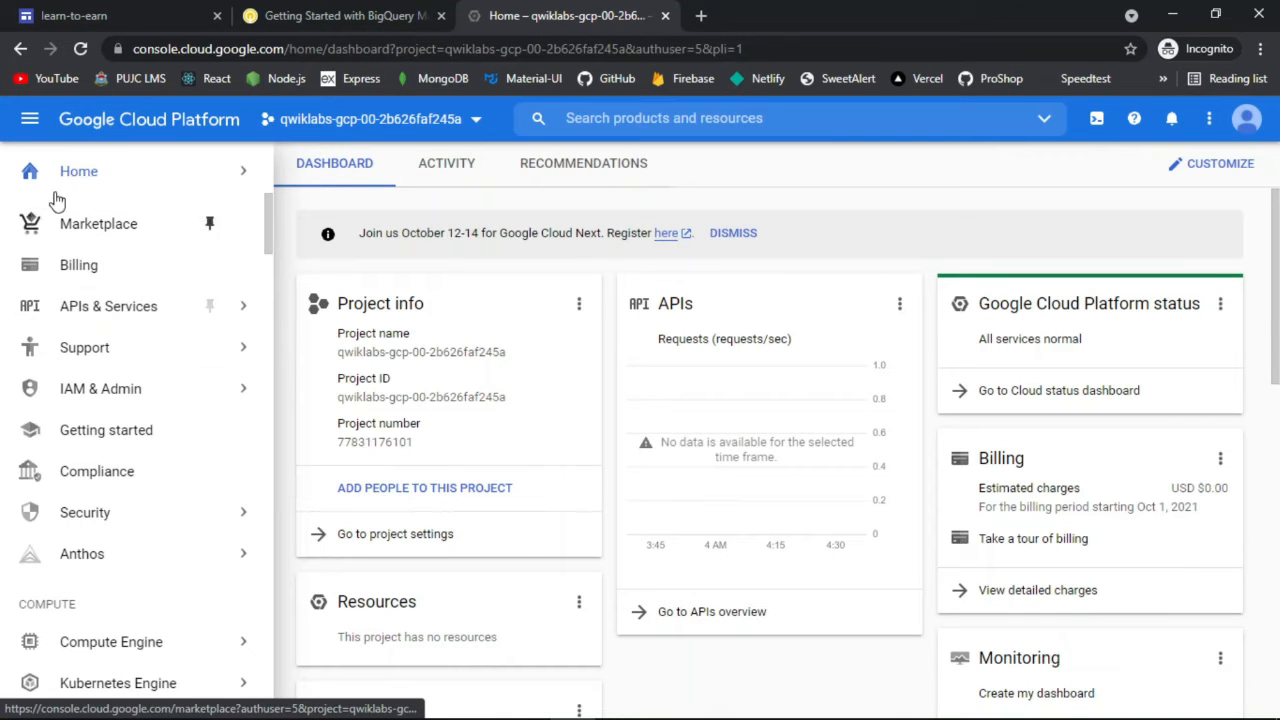
Open BigQuery from the console's Big Data products and dismiss its welcome message.
scroll(163, 343, down, 9)
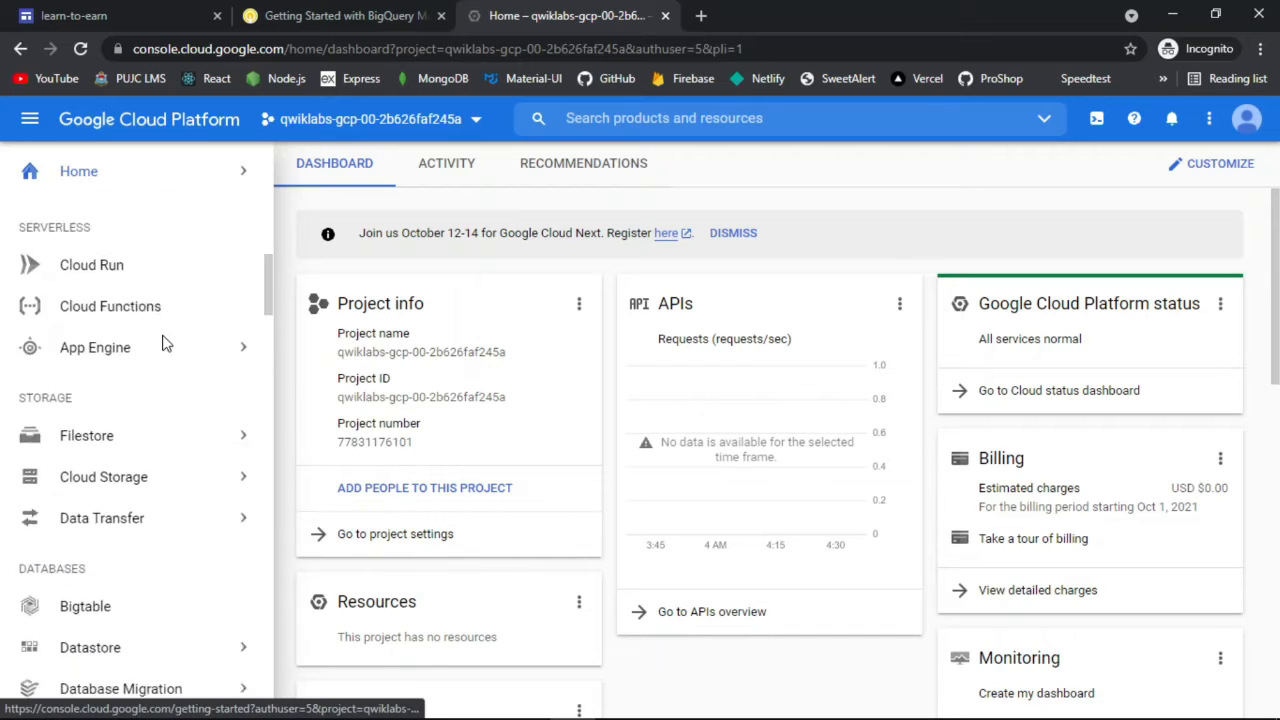
scroll(163, 340, up, 6)
scroll(163, 340, down, 5)
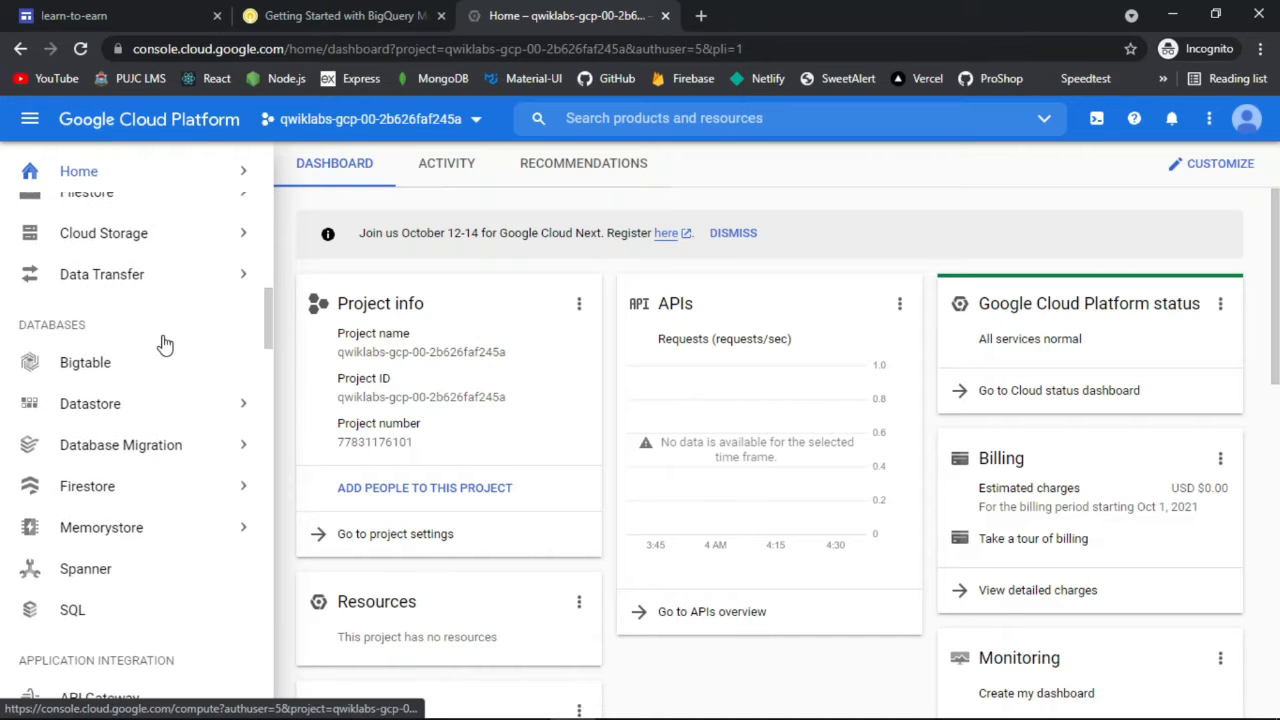
scroll(163, 343, down, 9)
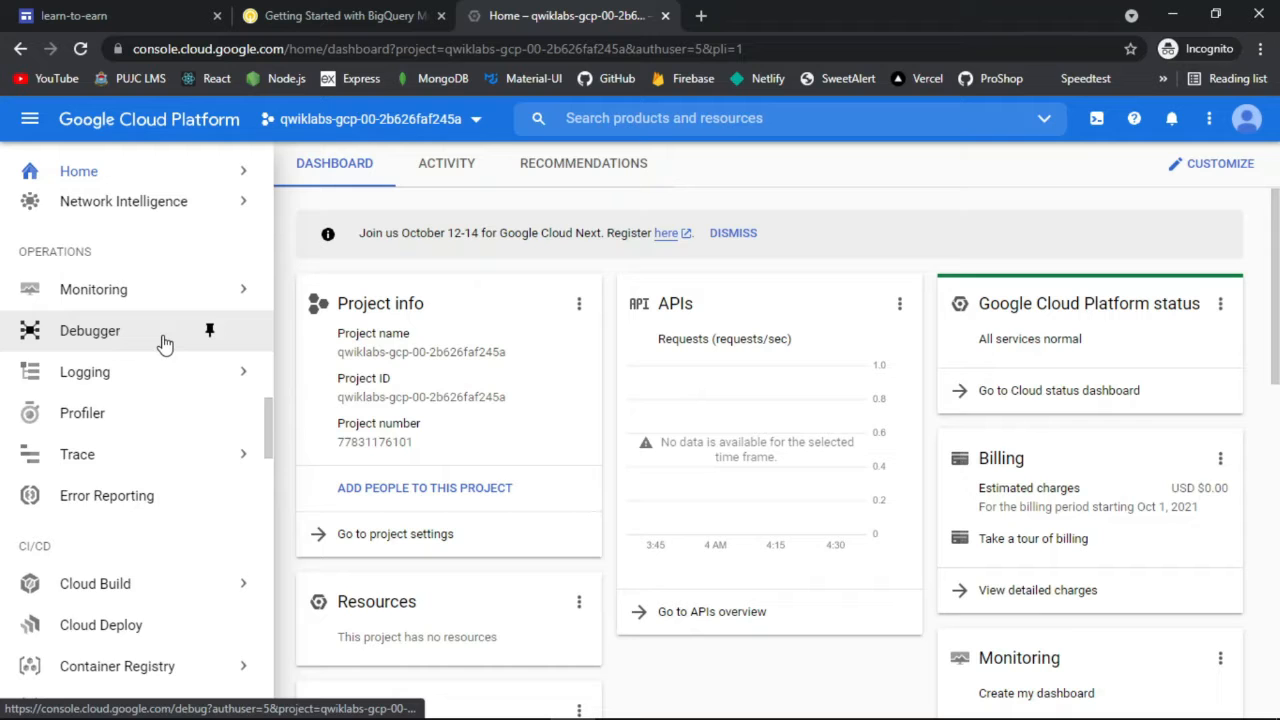
scroll(163, 343, down, 6)
scroll(163, 343, down, 3)
scroll(163, 343, up, 3)
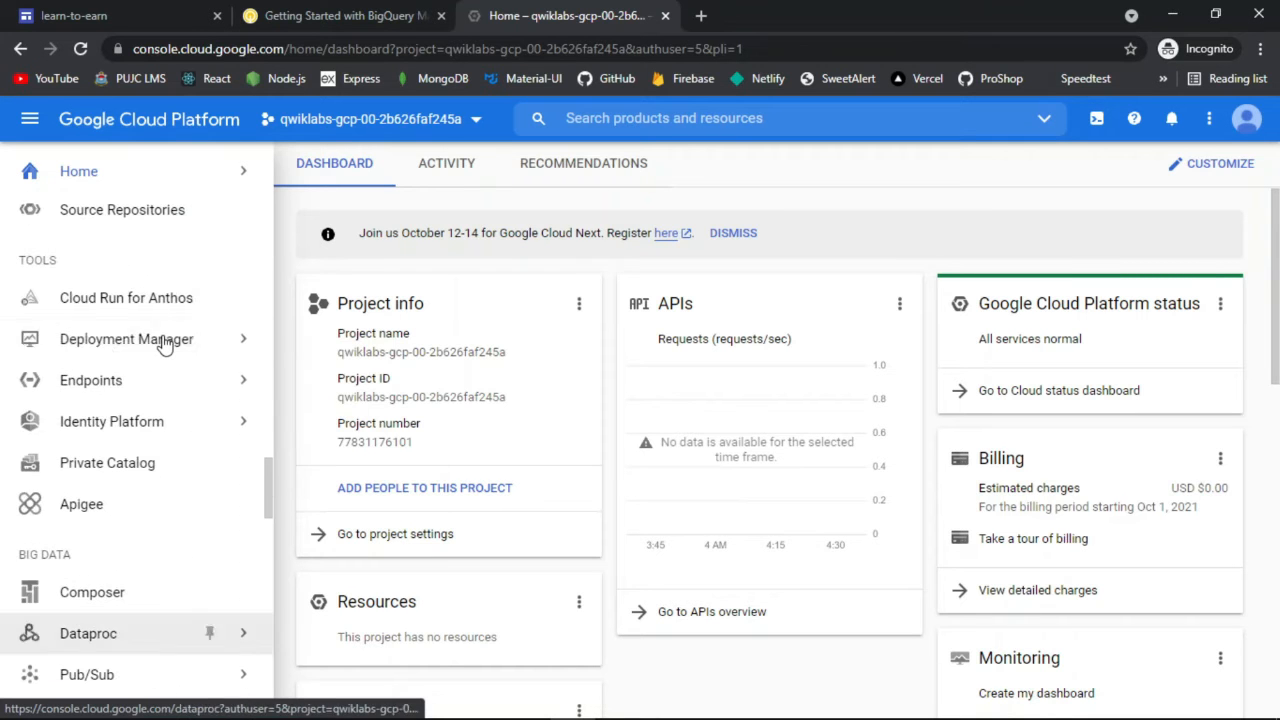
mouse_move(200, 423)
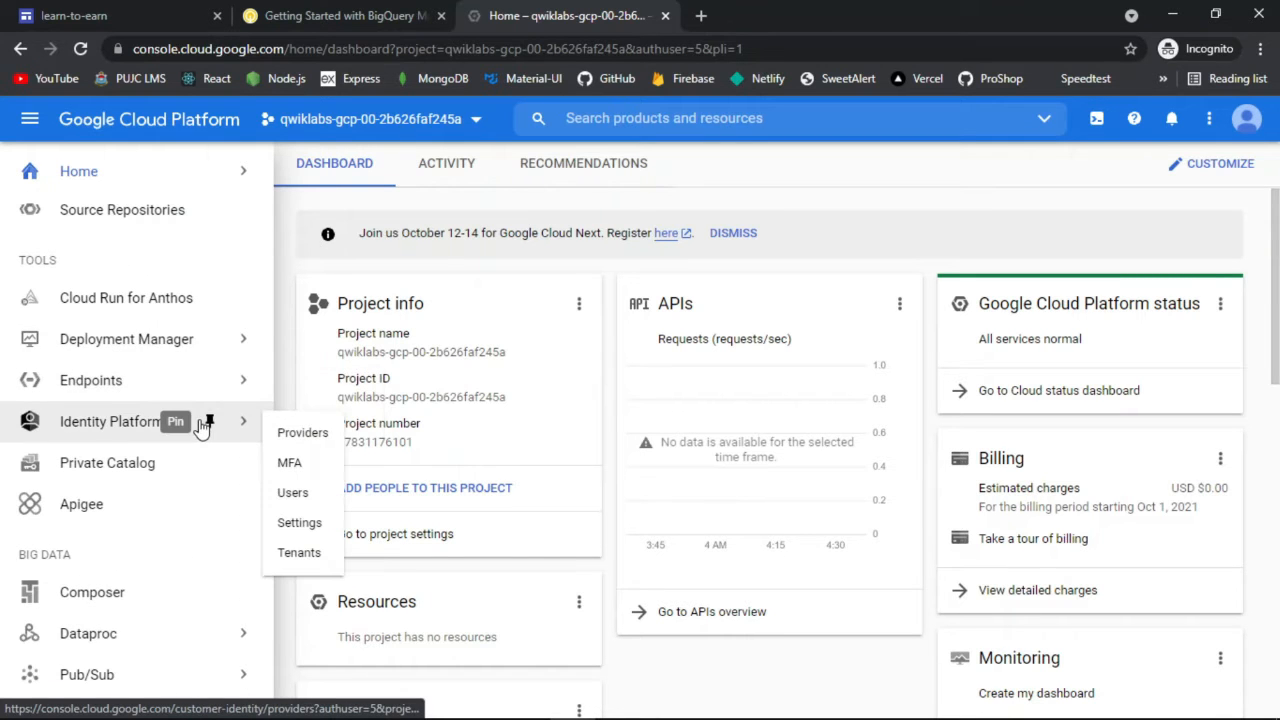
scroll(200, 423, down, 3)
mouse_move(140, 596)
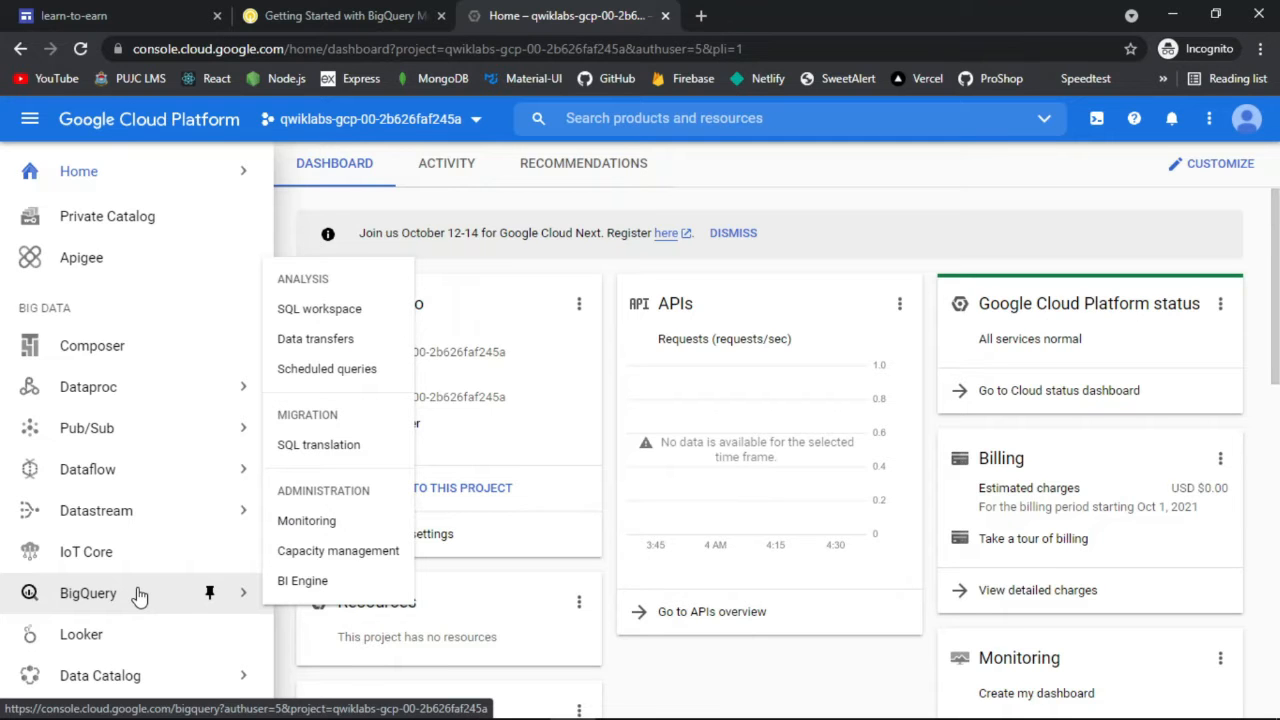
click(140, 596)
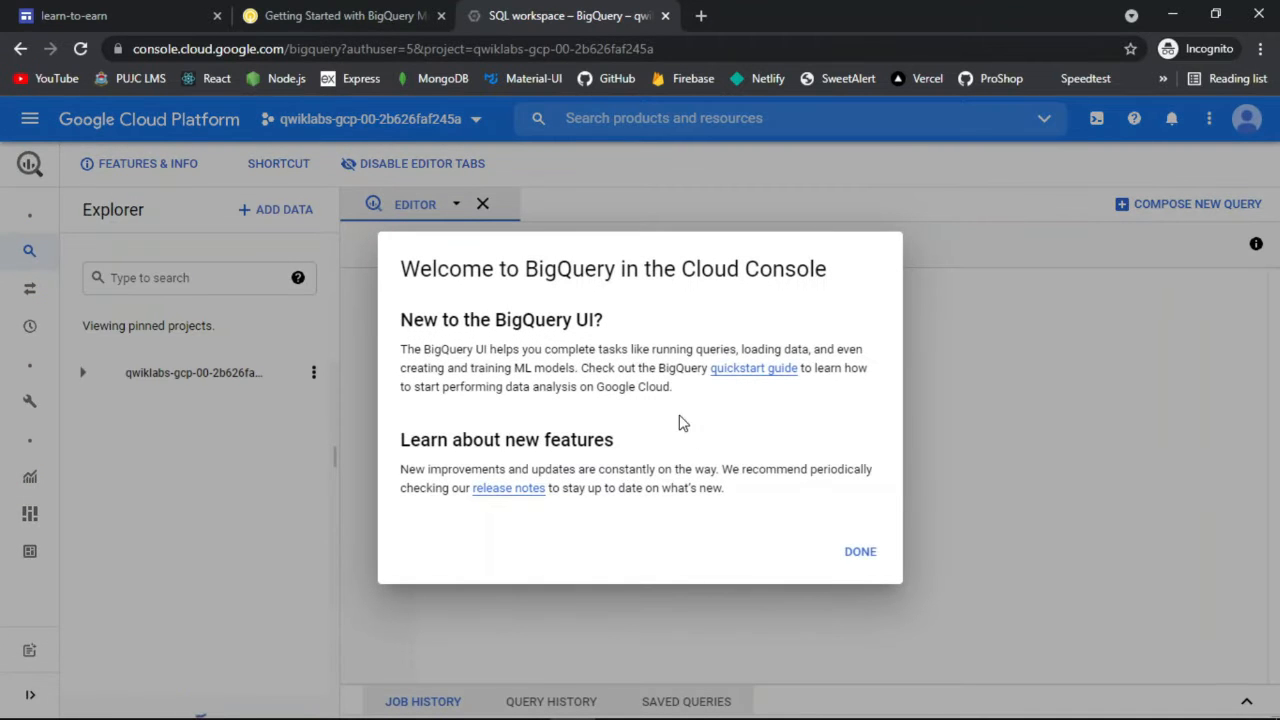
click(861, 552)
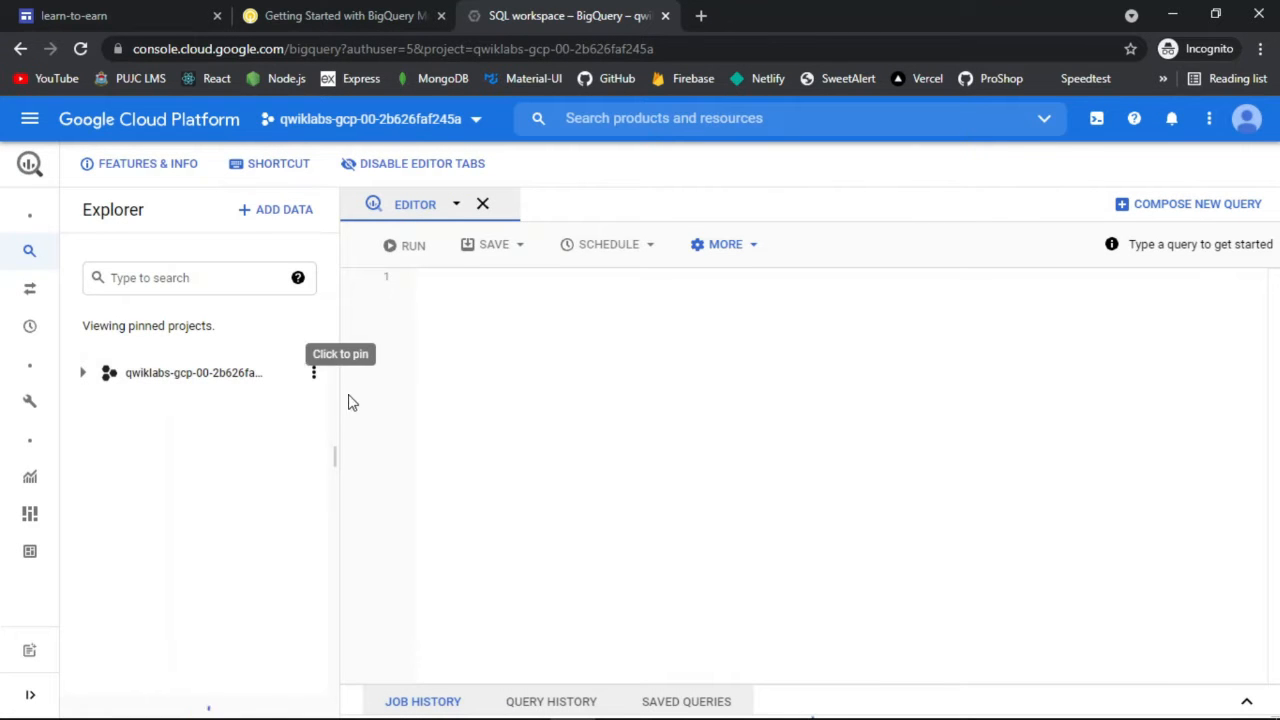
Create a dataset with the ID bqml_lab in the Qwiklabs project, keeping the default data location and encryption.
click(314, 376)
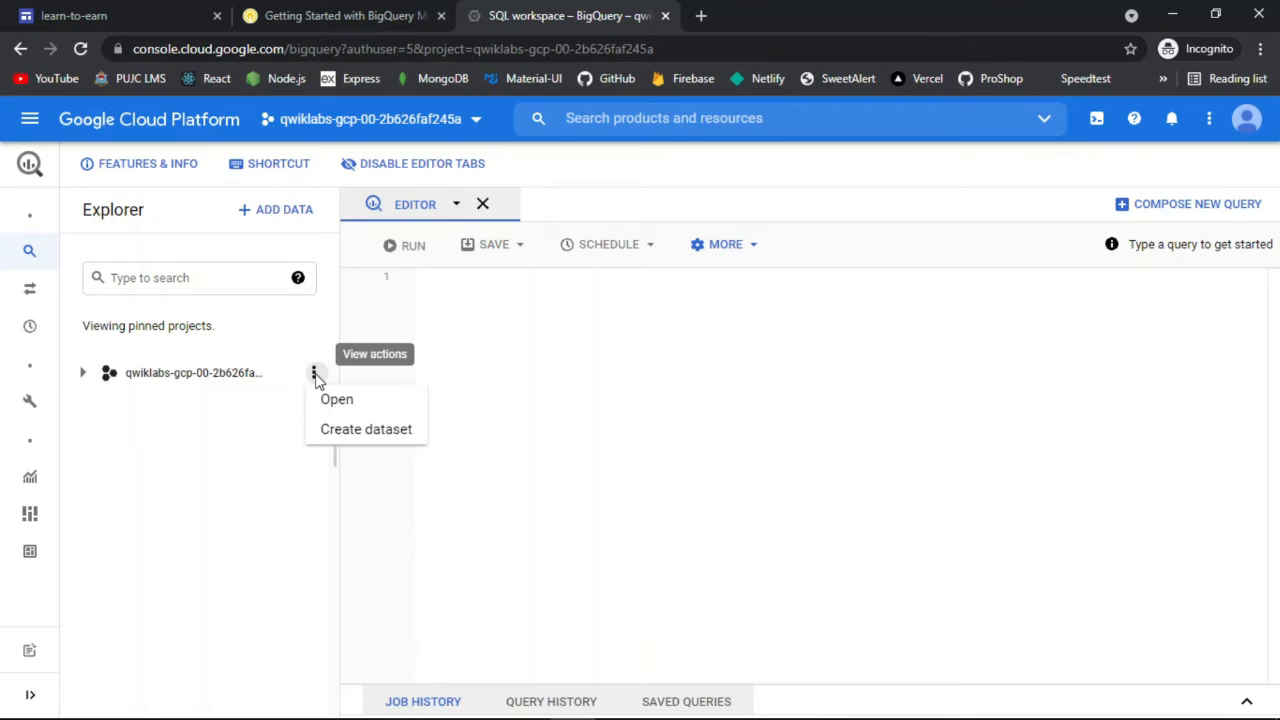
click(355, 430)
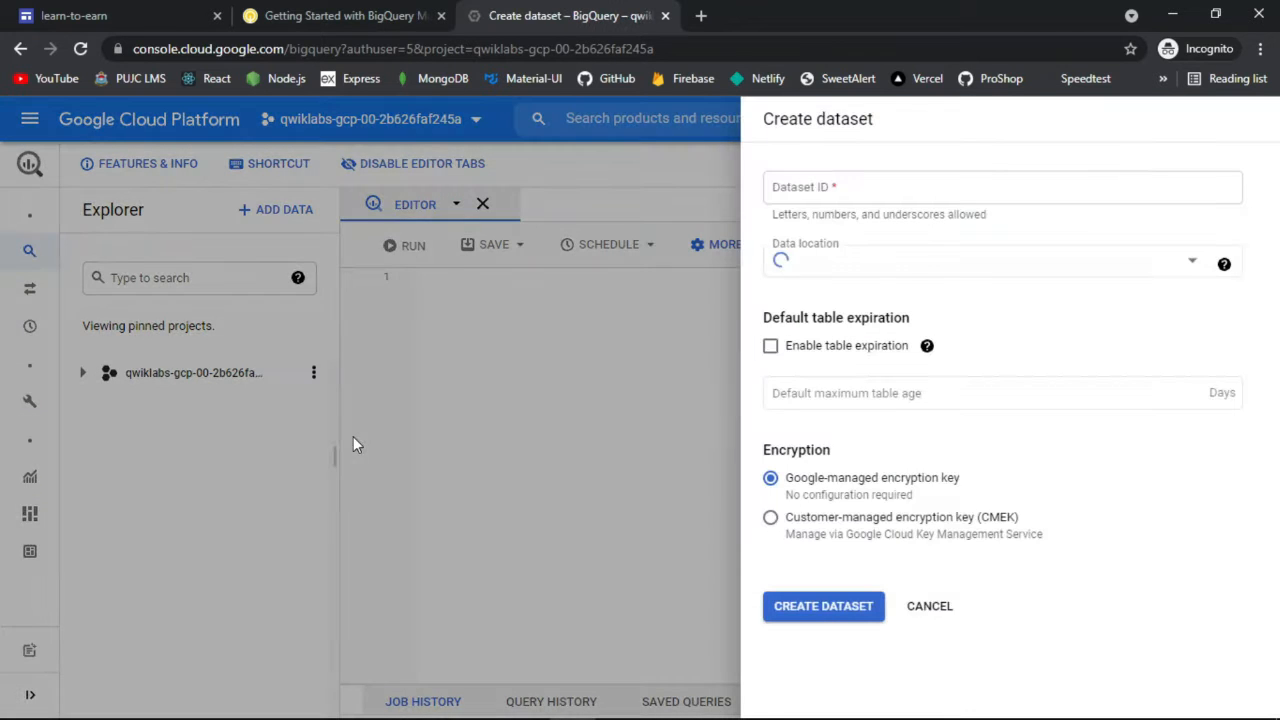
click(799, 188)
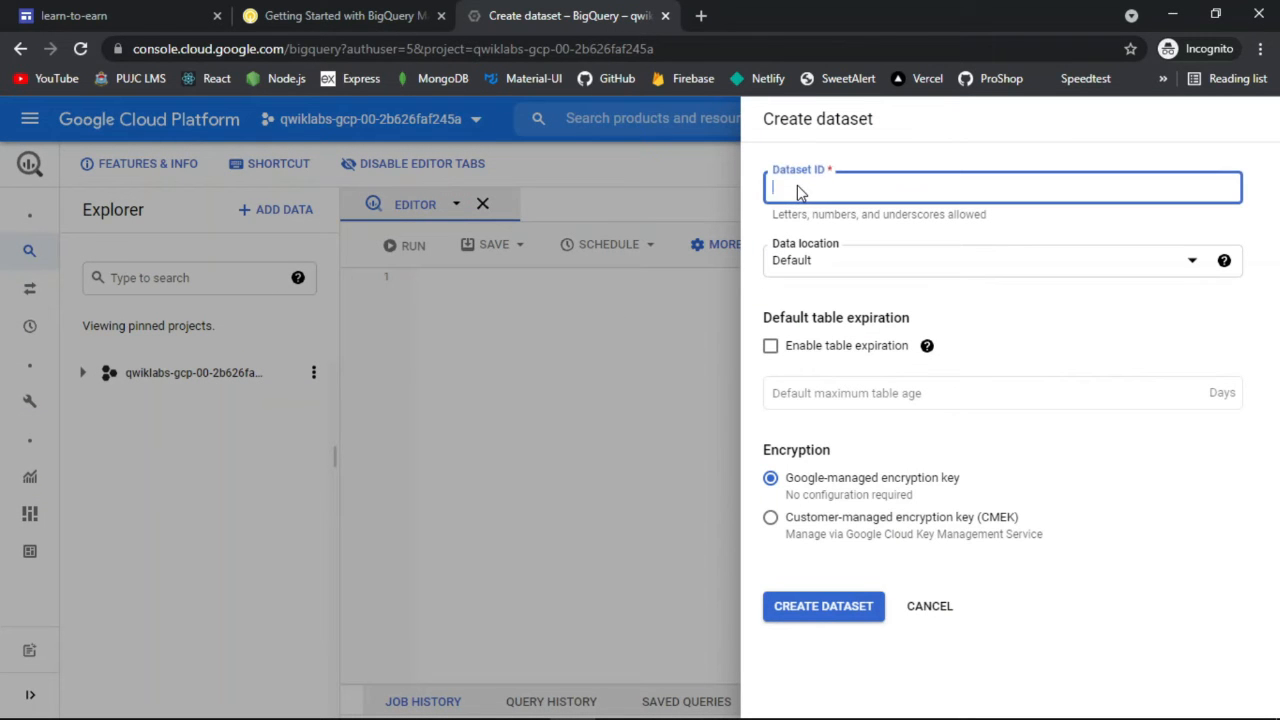
key(ctrl+v)
click(370, 14)
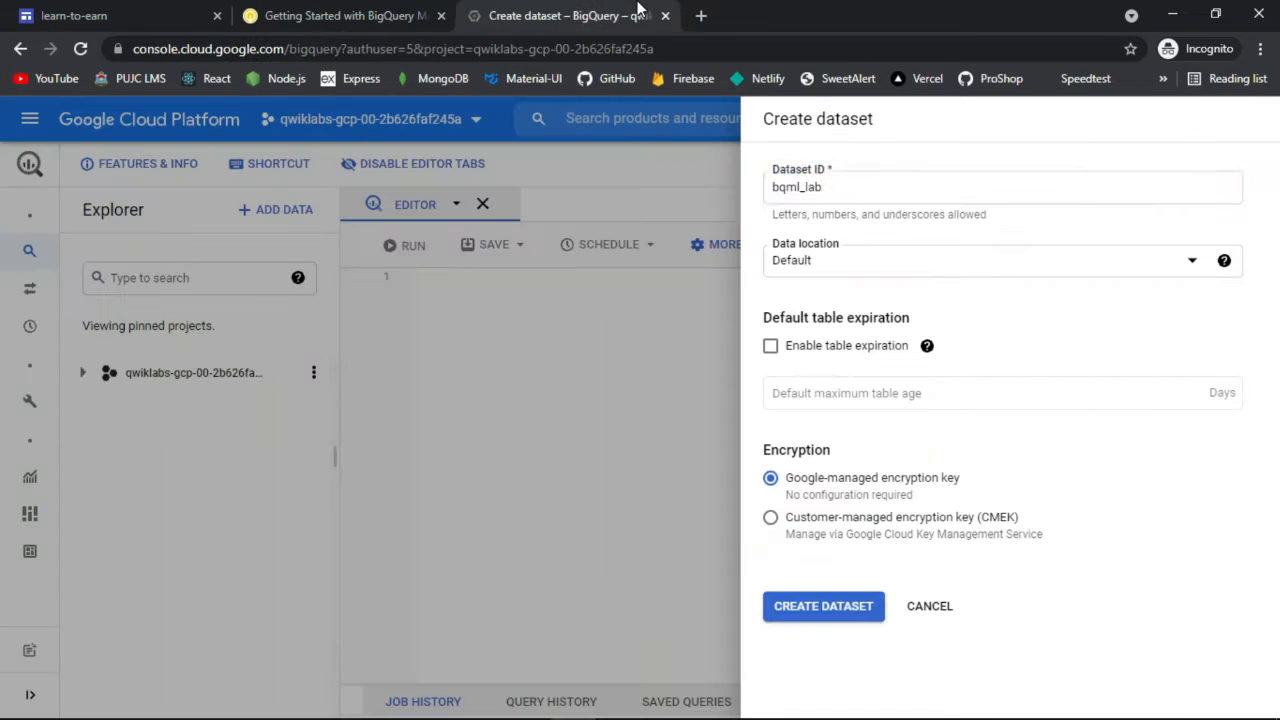
click(636, 10)
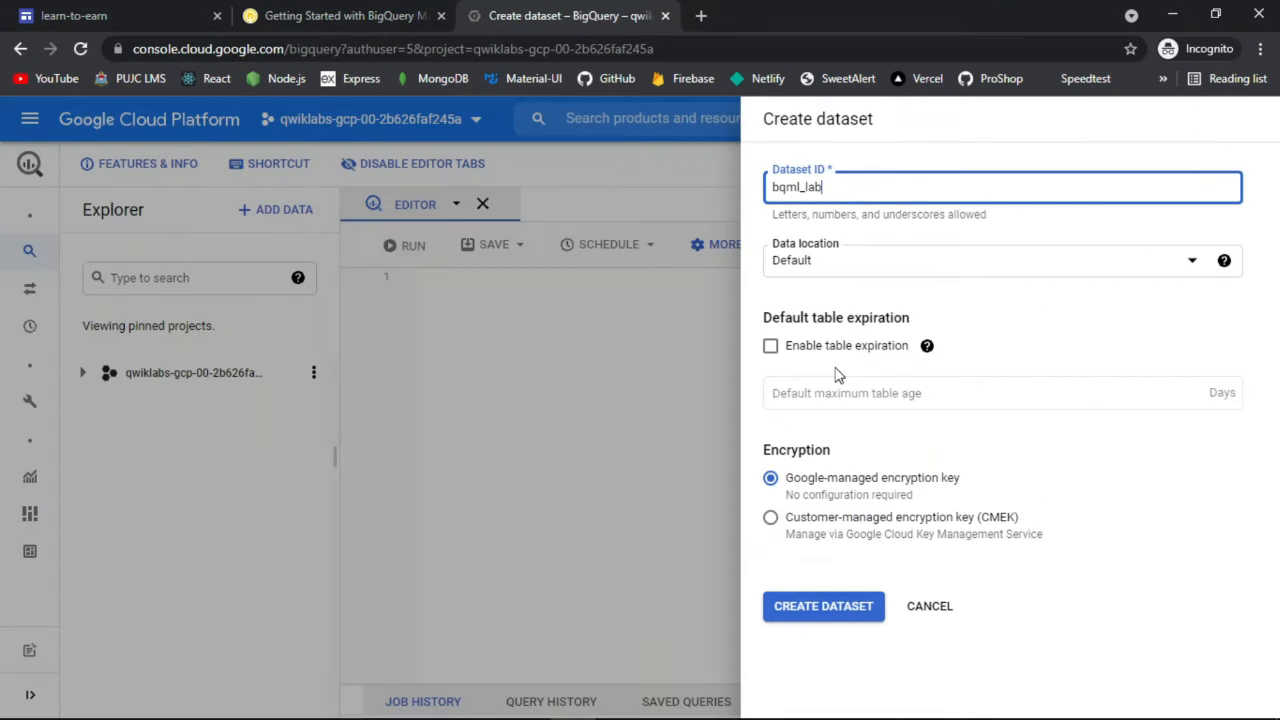
click(803, 607)
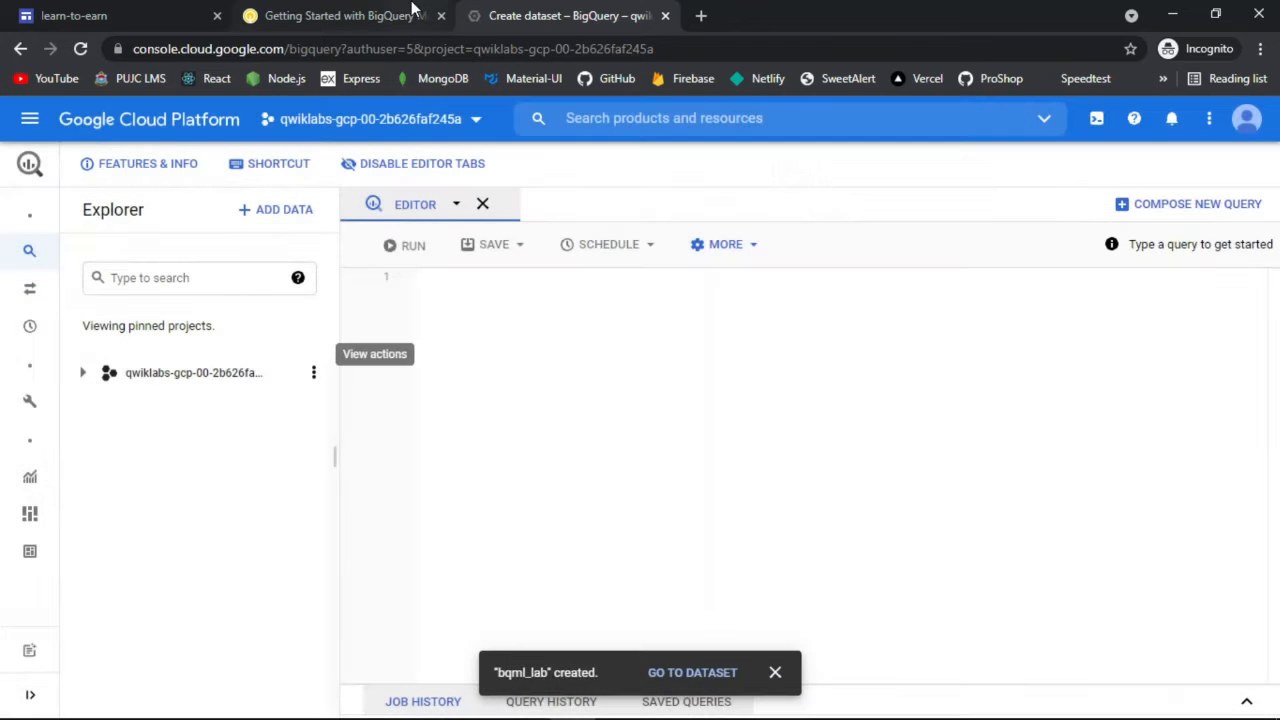
Return to the lab instructions and check the progress of the "Create a BigQuery dataset" task.
click(410, 14)
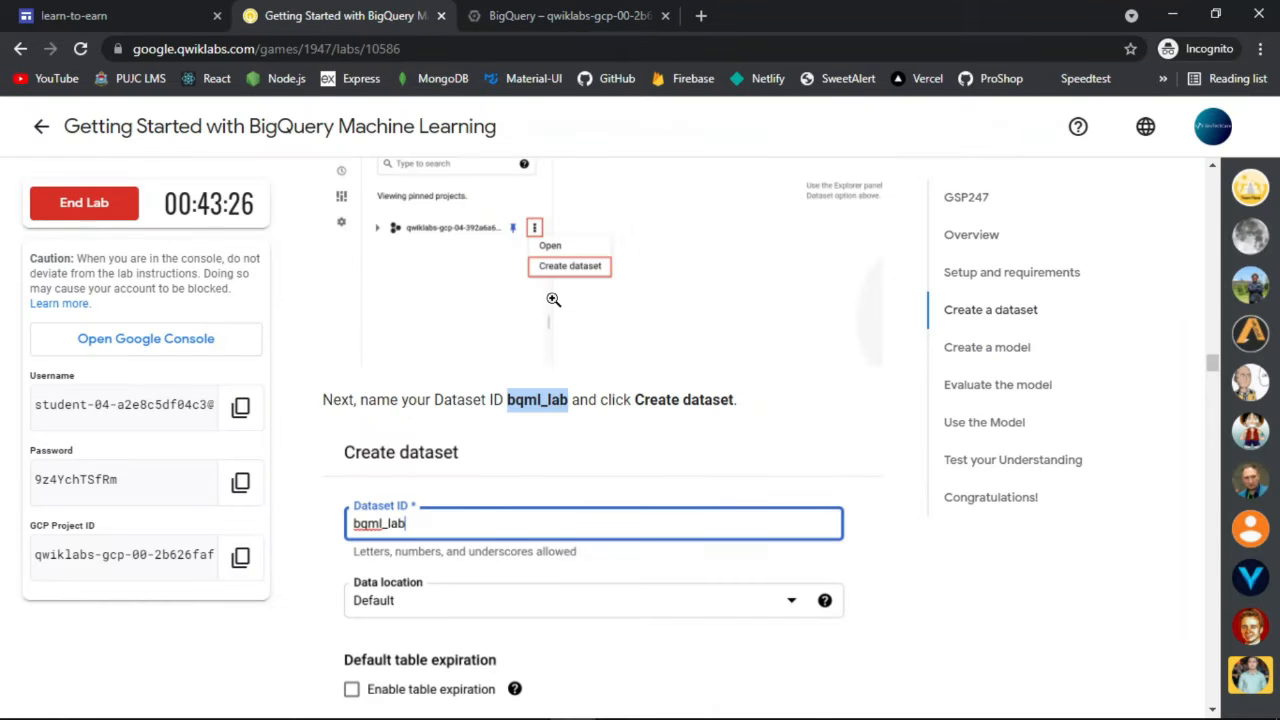
scroll(553, 299, down, 9)
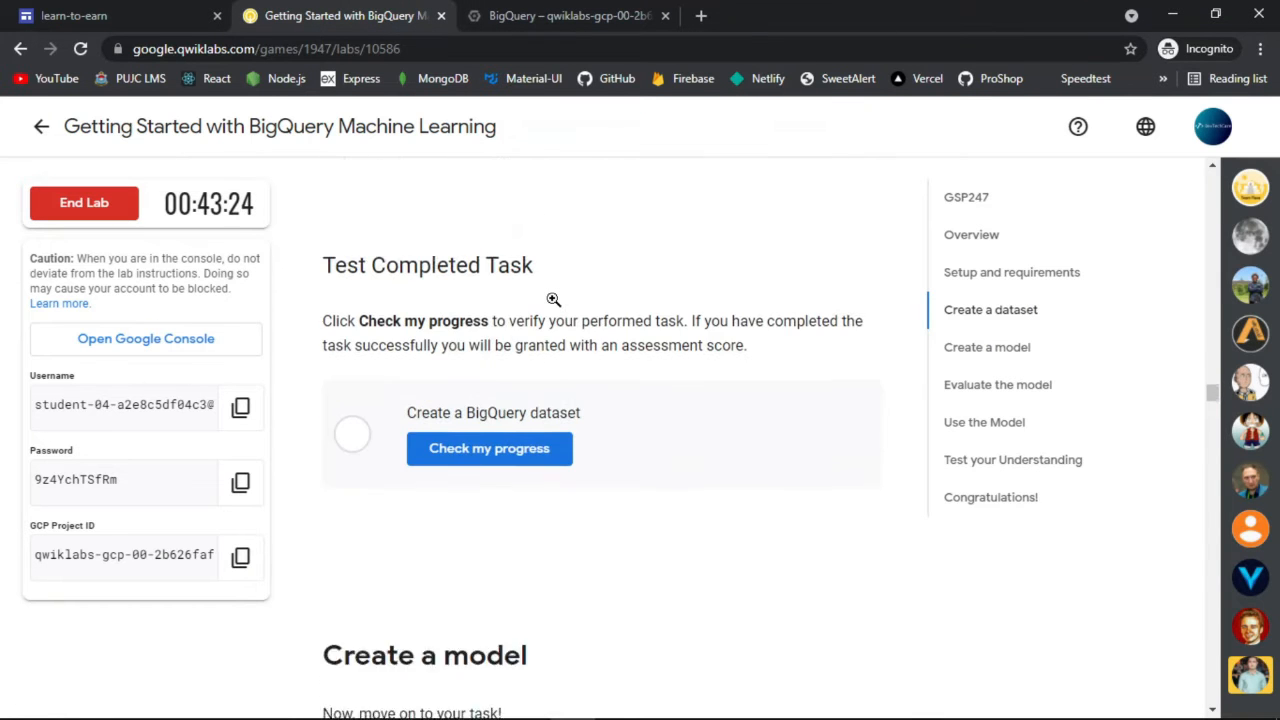
click(514, 343)
click(530, 14)
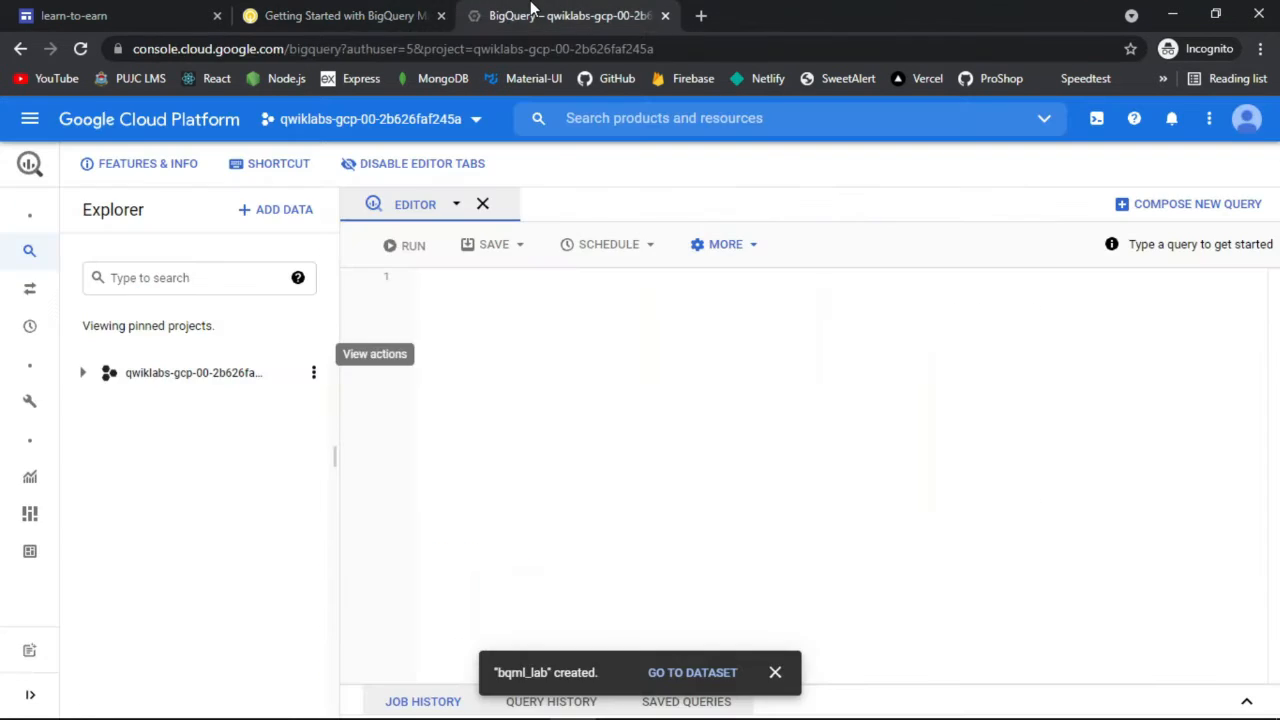
click(370, 14)
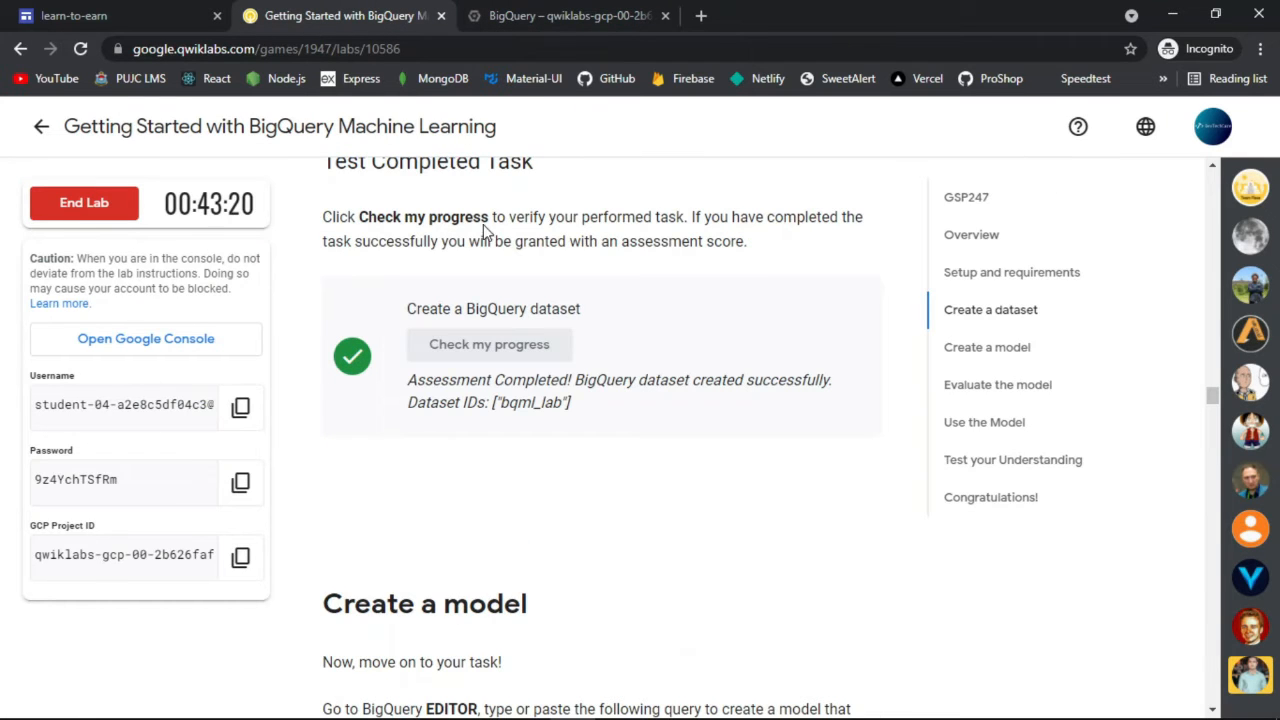
Copy the CREATE OR REPLACE MODEL query for bqml_lab.sample_model from the lab into the BigQuery editor and run it.
scroll(584, 362, down, 3)
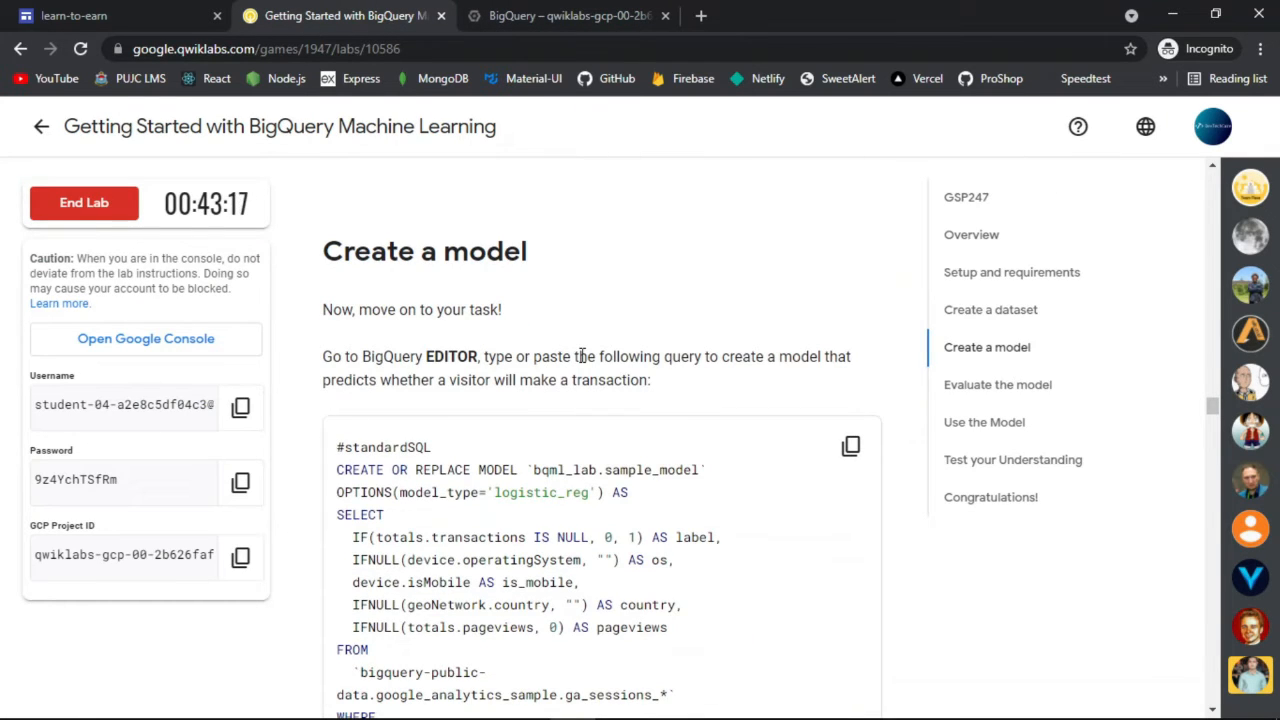
click(850, 446)
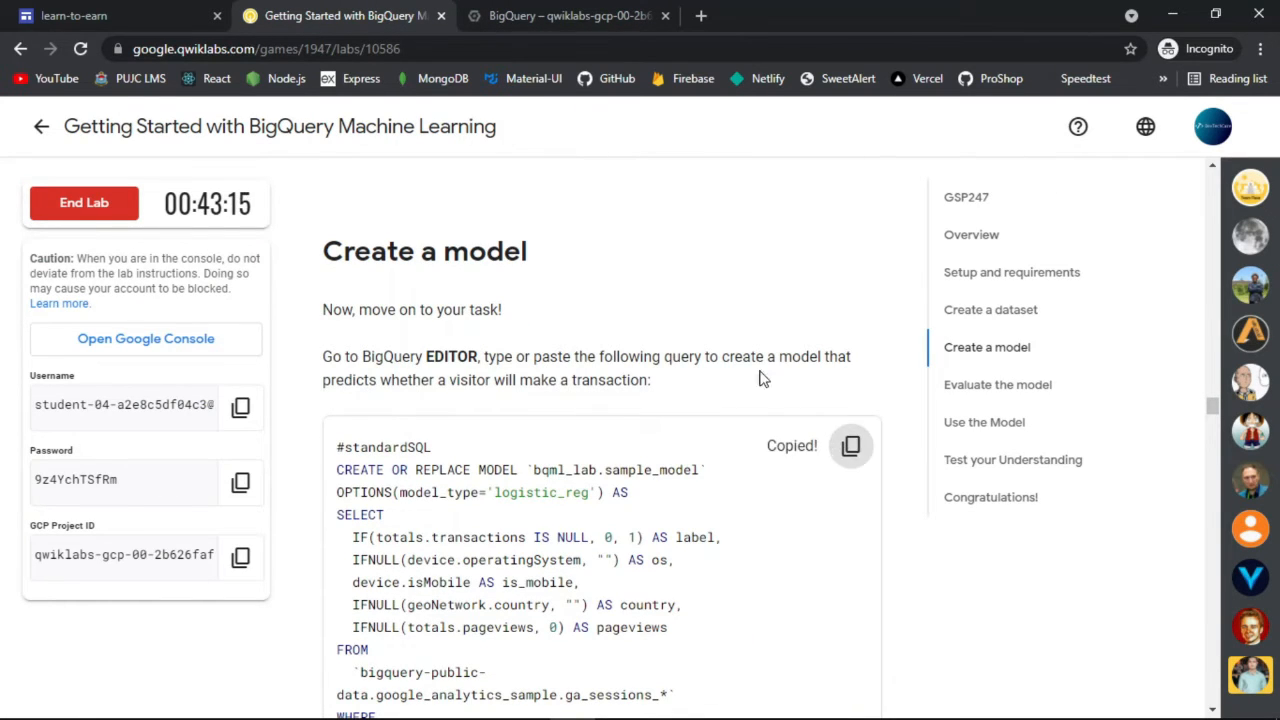
scroll(612, 278, down, 2)
click(590, 10)
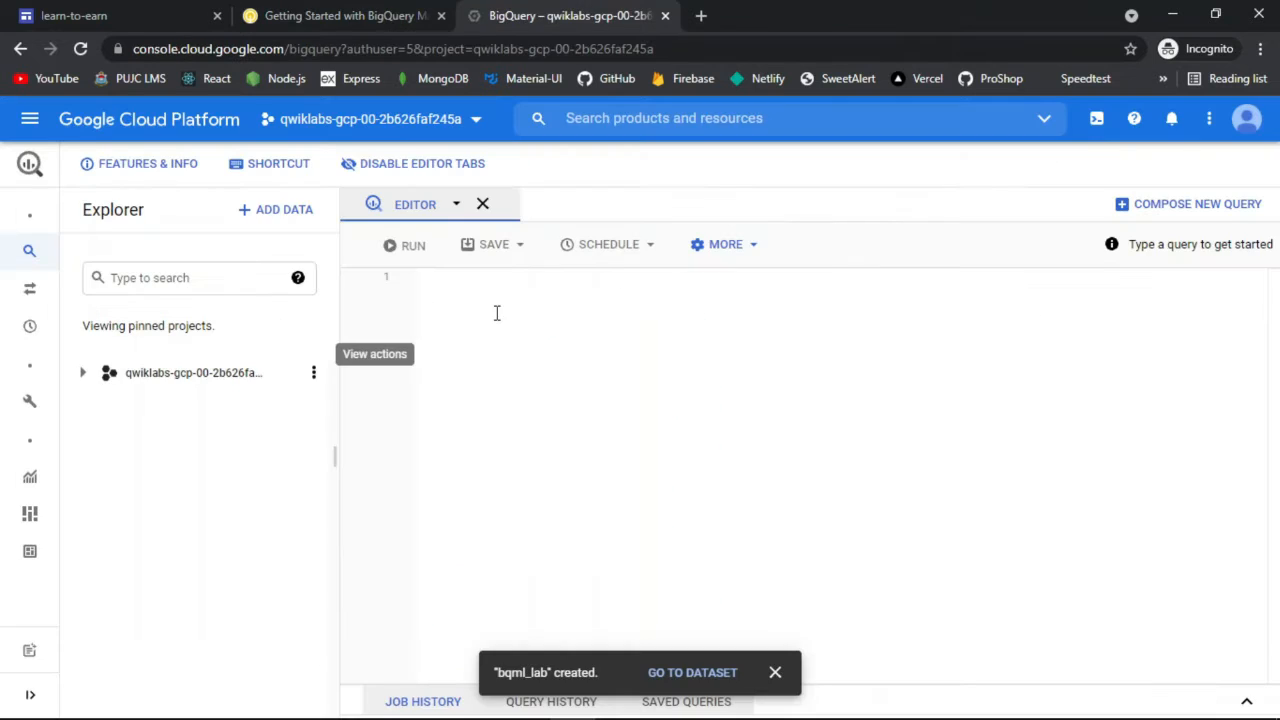
click(583, 324)
key(ctrl+v)
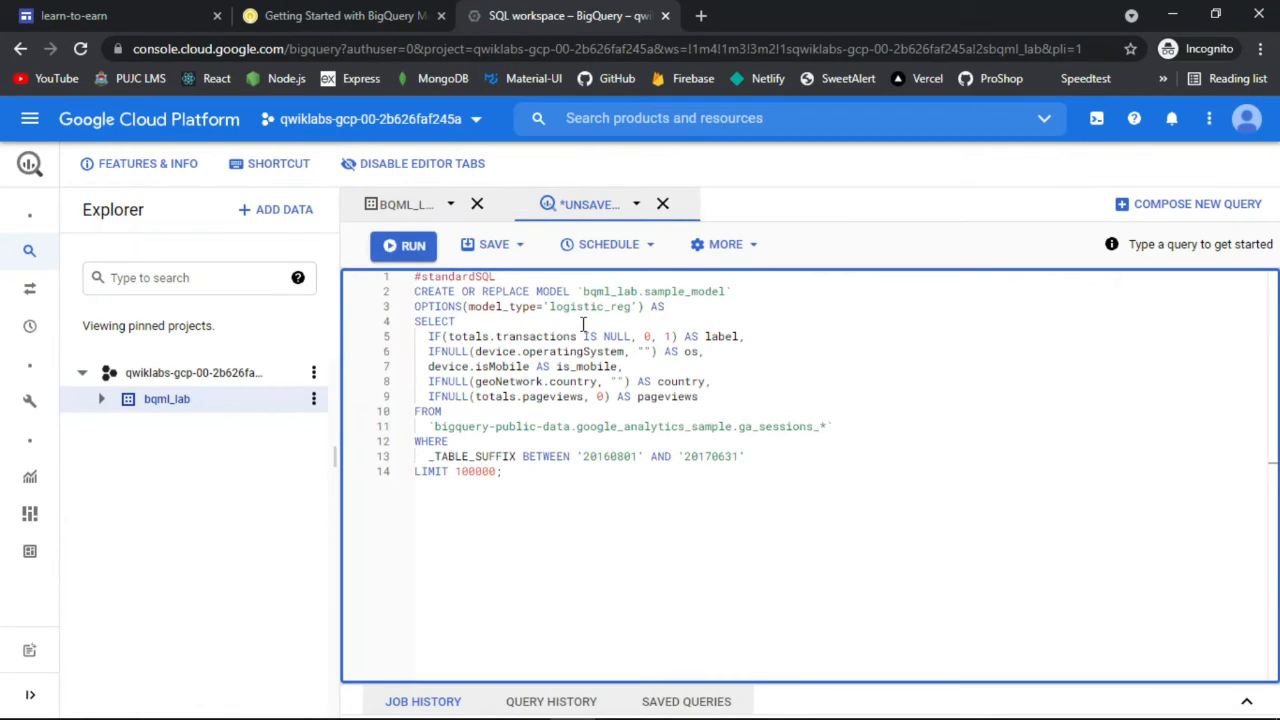
click(413, 252)
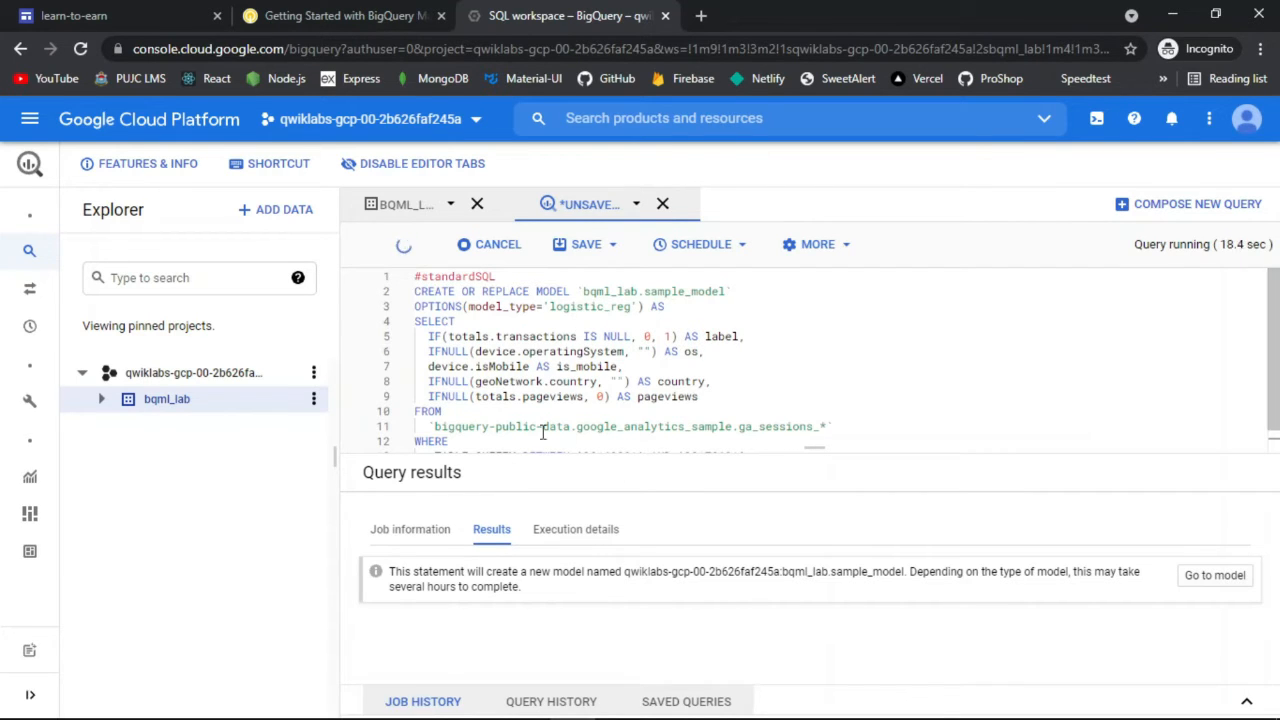
Locate the lab's progress check for the visitor transaction model, and return to BigQuery to view the query's status.
click(345, 15)
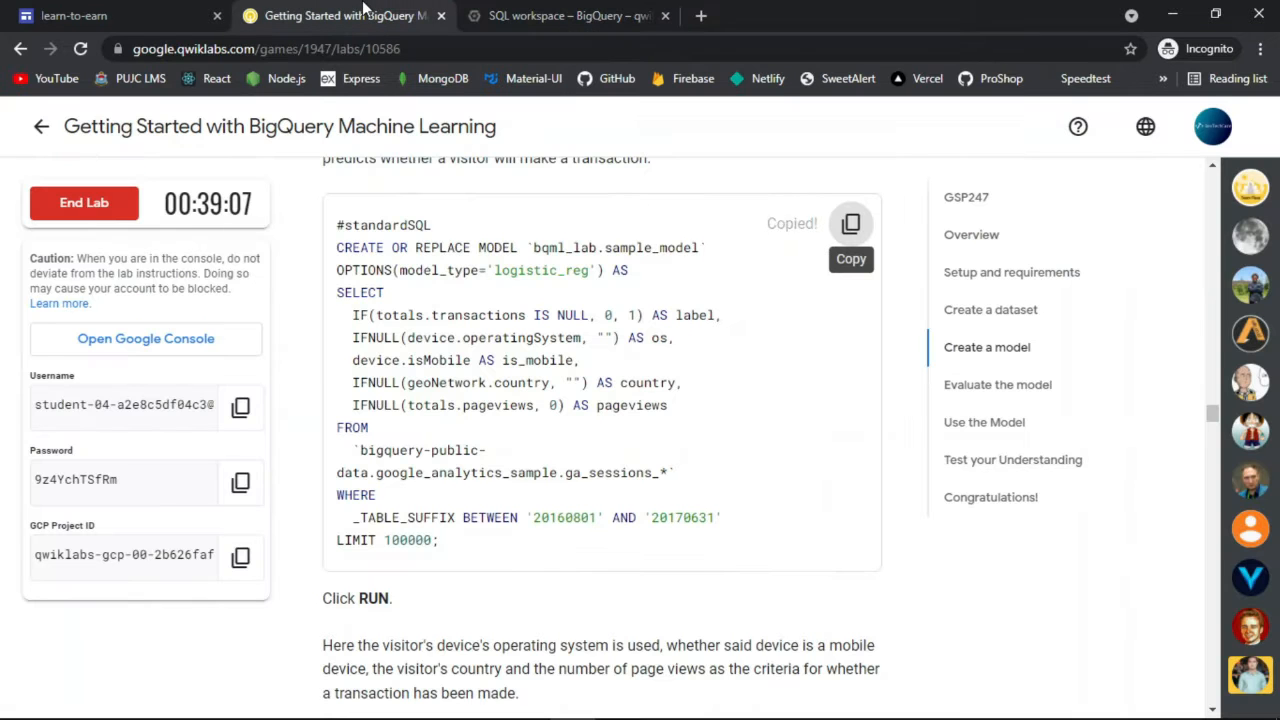
scroll(643, 331, down, 1)
scroll(643, 331, down, 5)
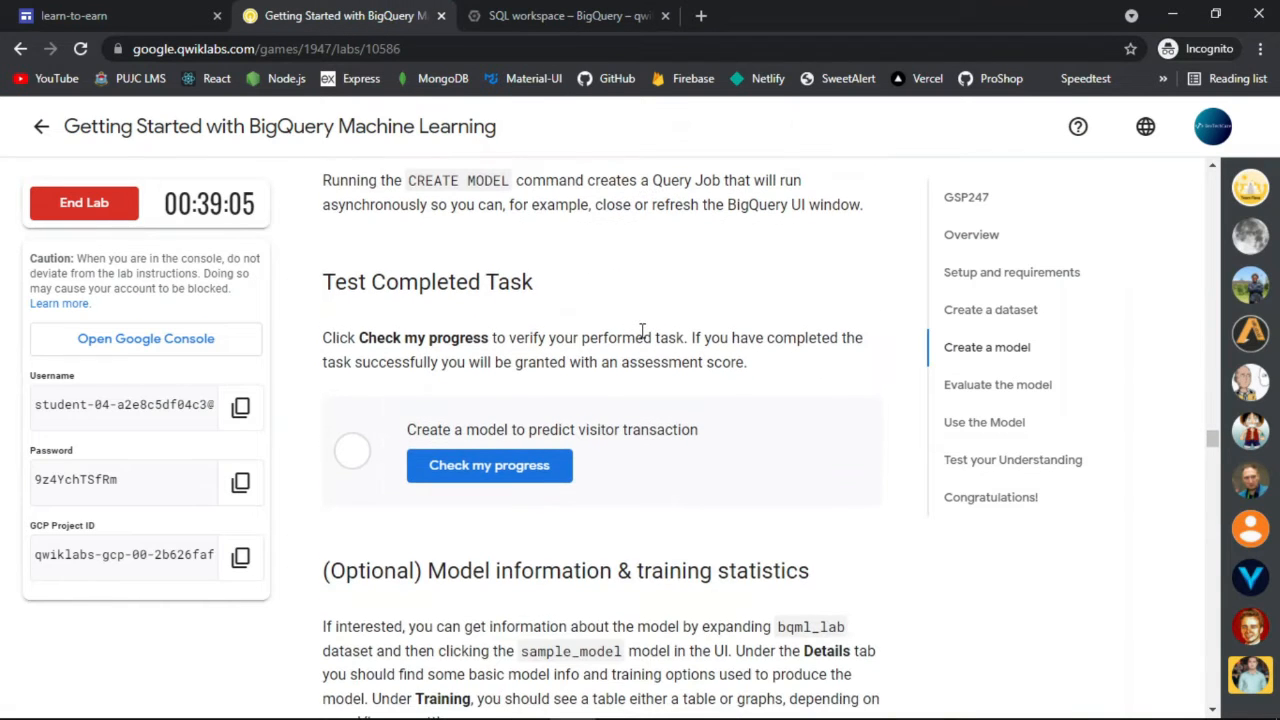
click(643, 10)
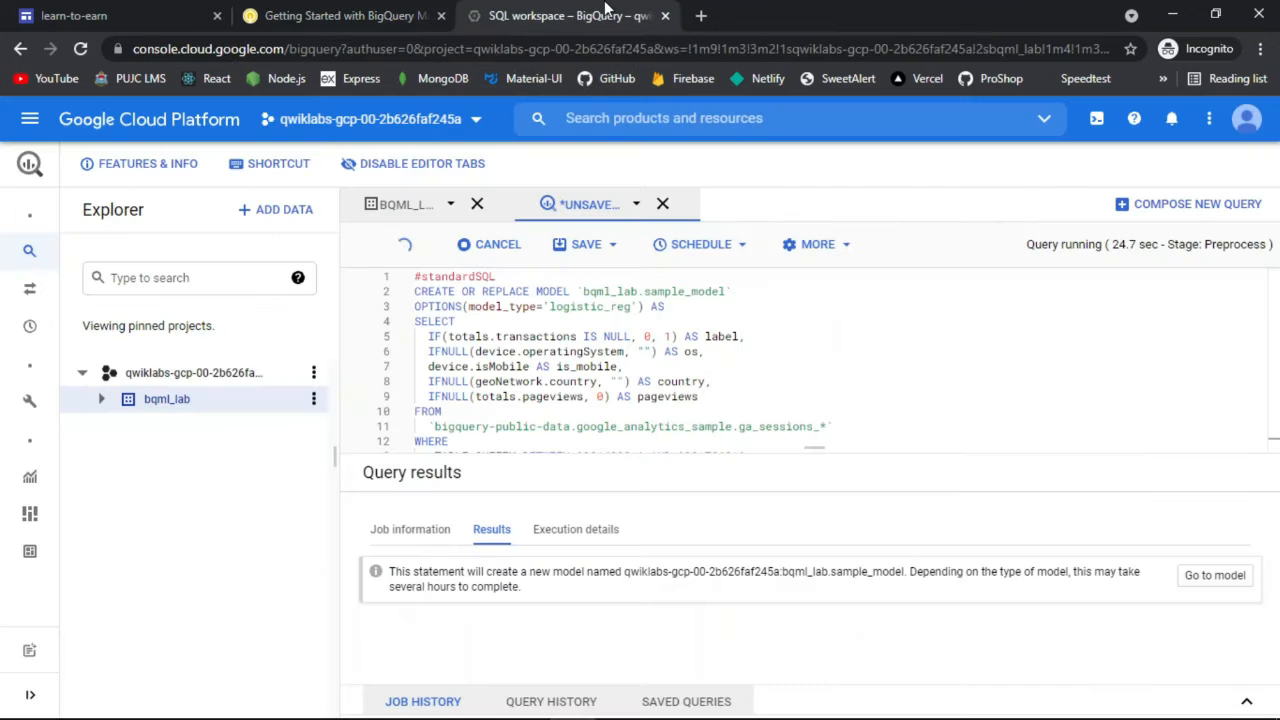
Examine the job information, execution details and results of the CREATE MODEL query while the model trains and once it completes.
click(565, 533)
click(412, 531)
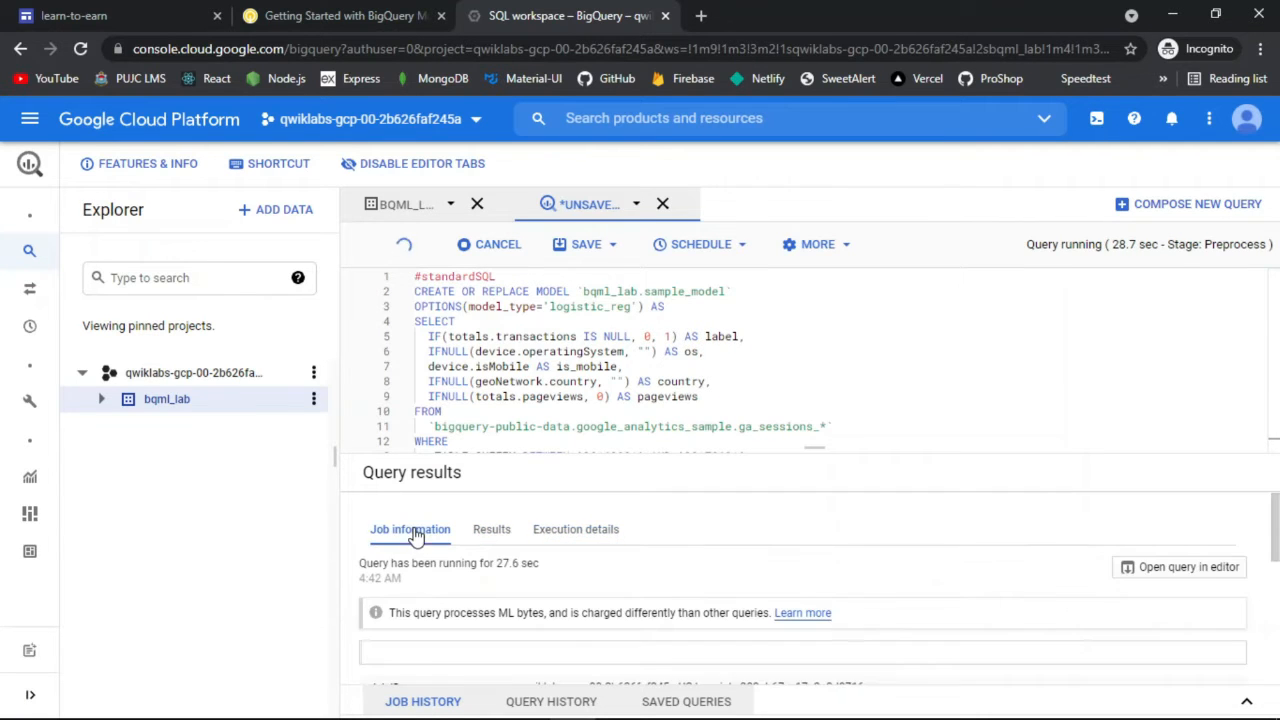
click(592, 530)
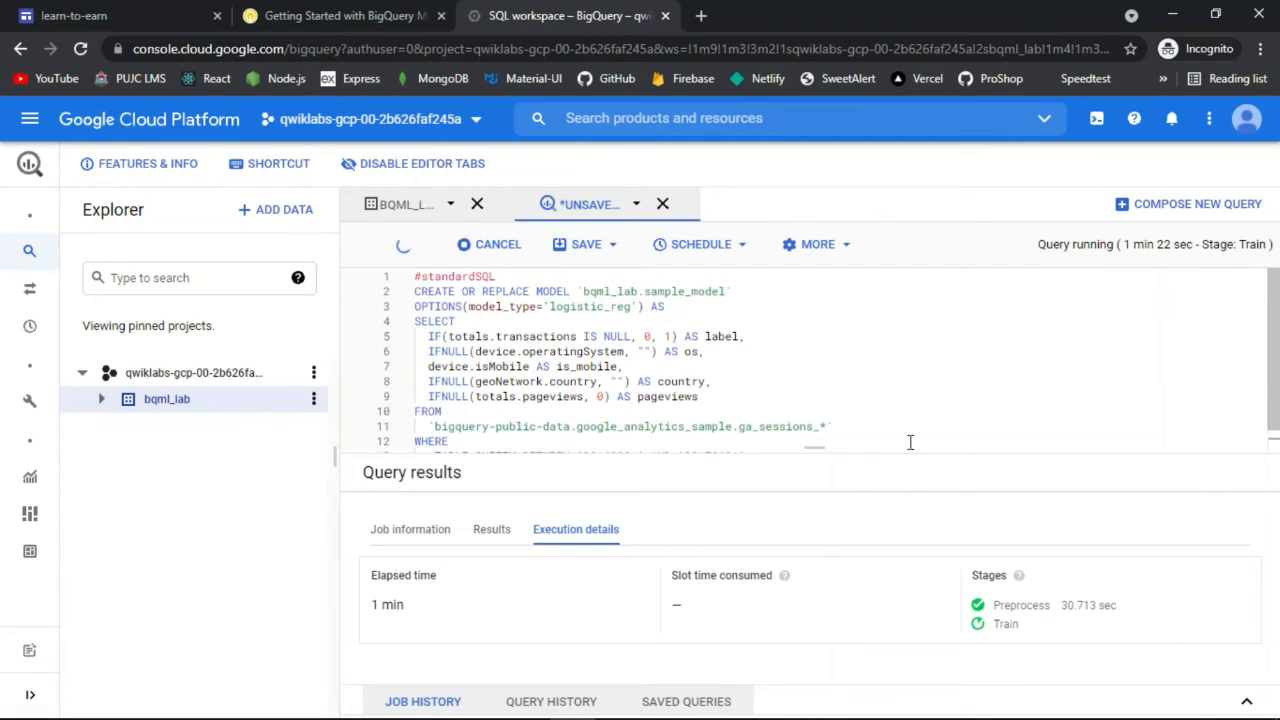
click(503, 533)
click(566, 531)
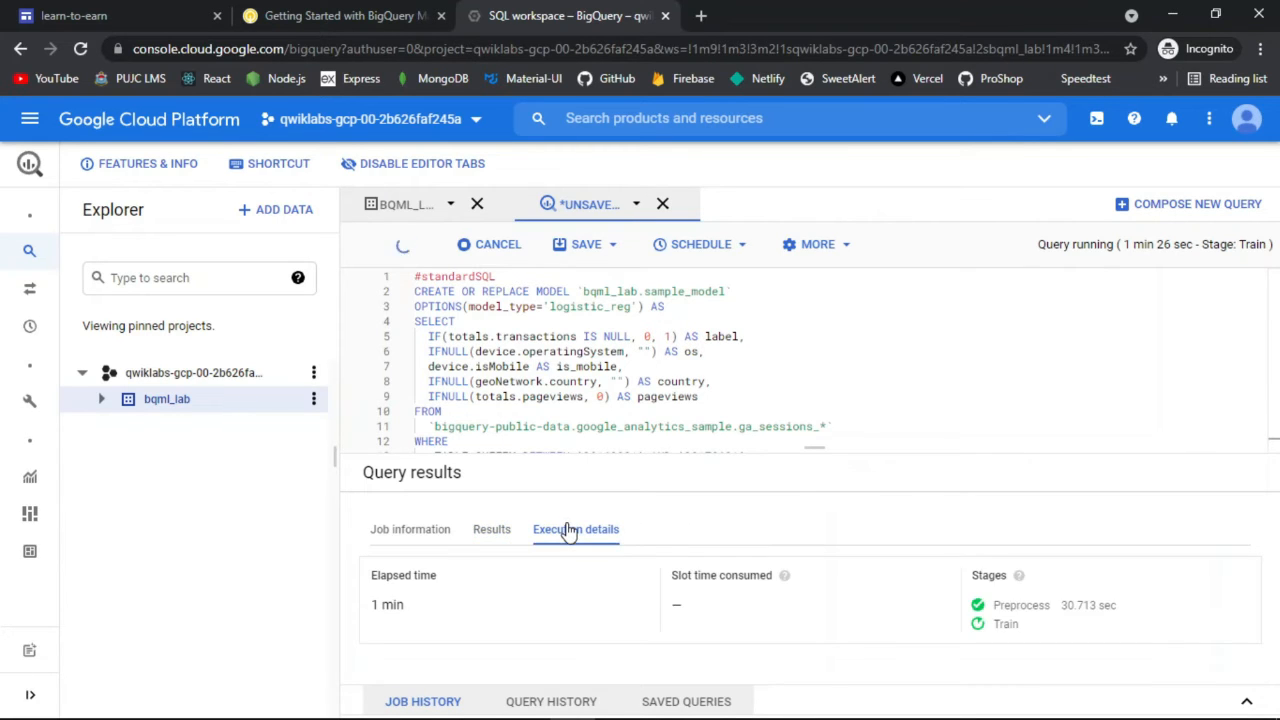
click(485, 531)
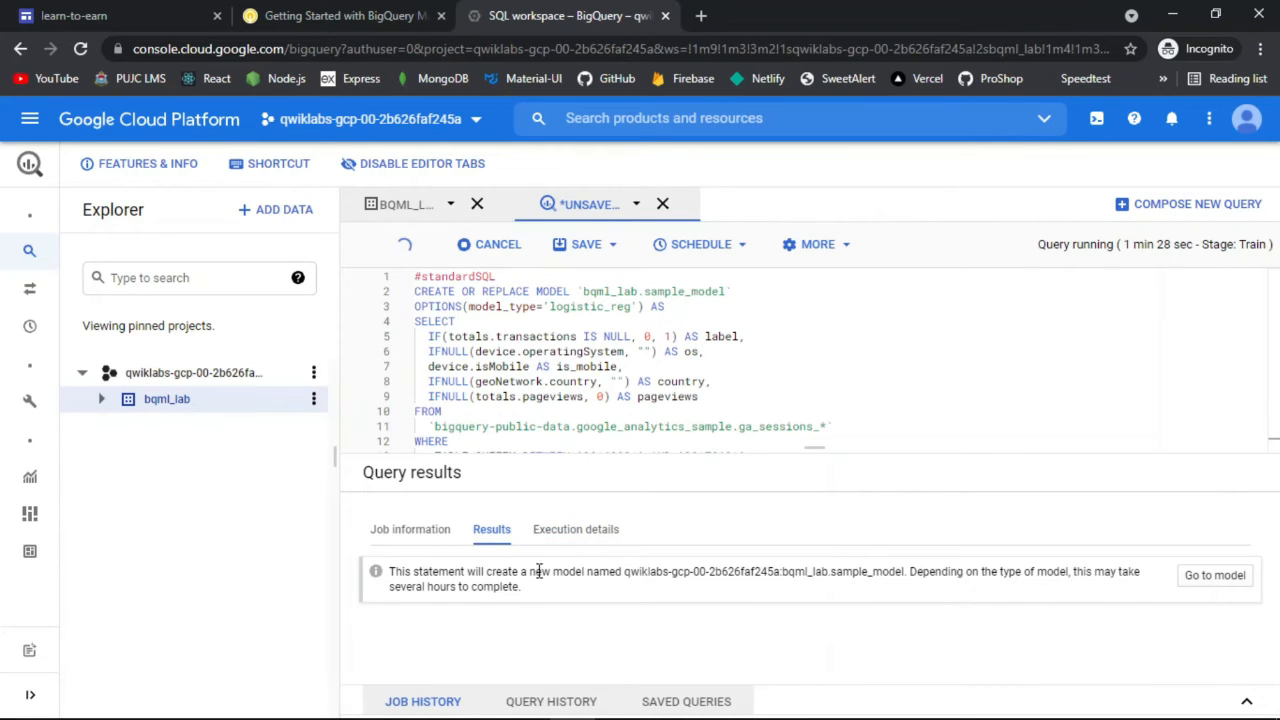
click(588, 537)
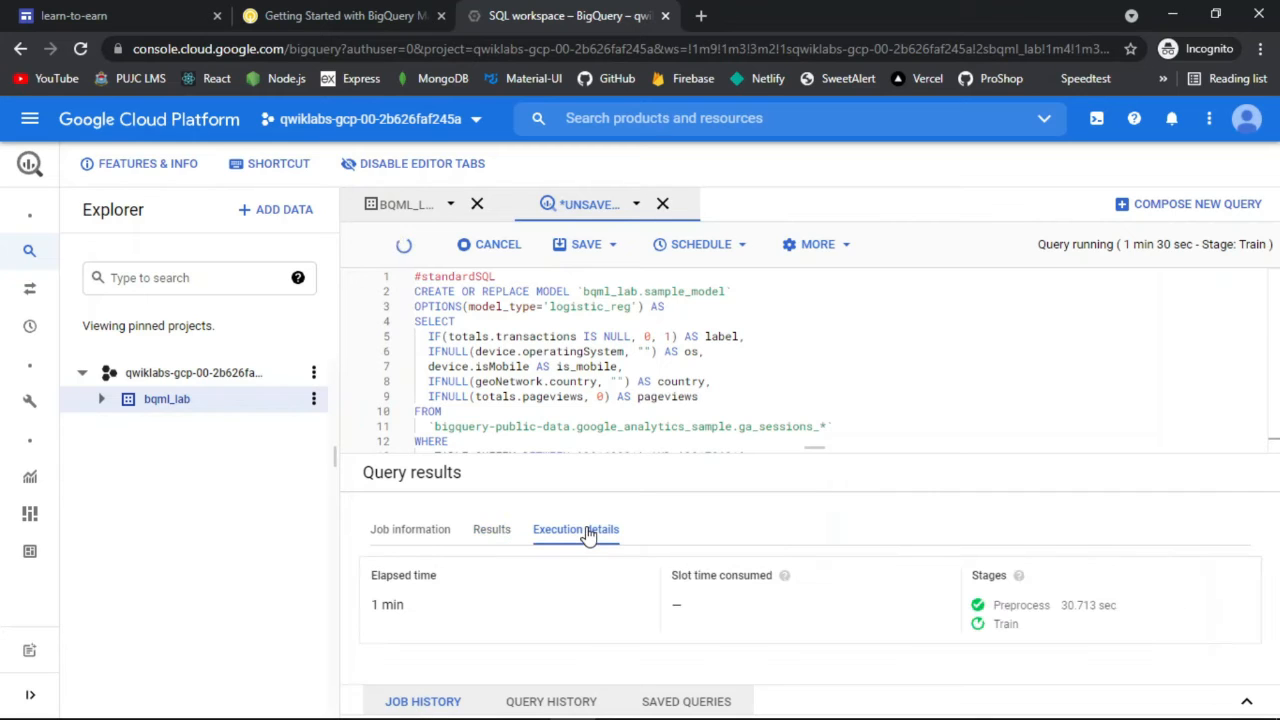
click(505, 532)
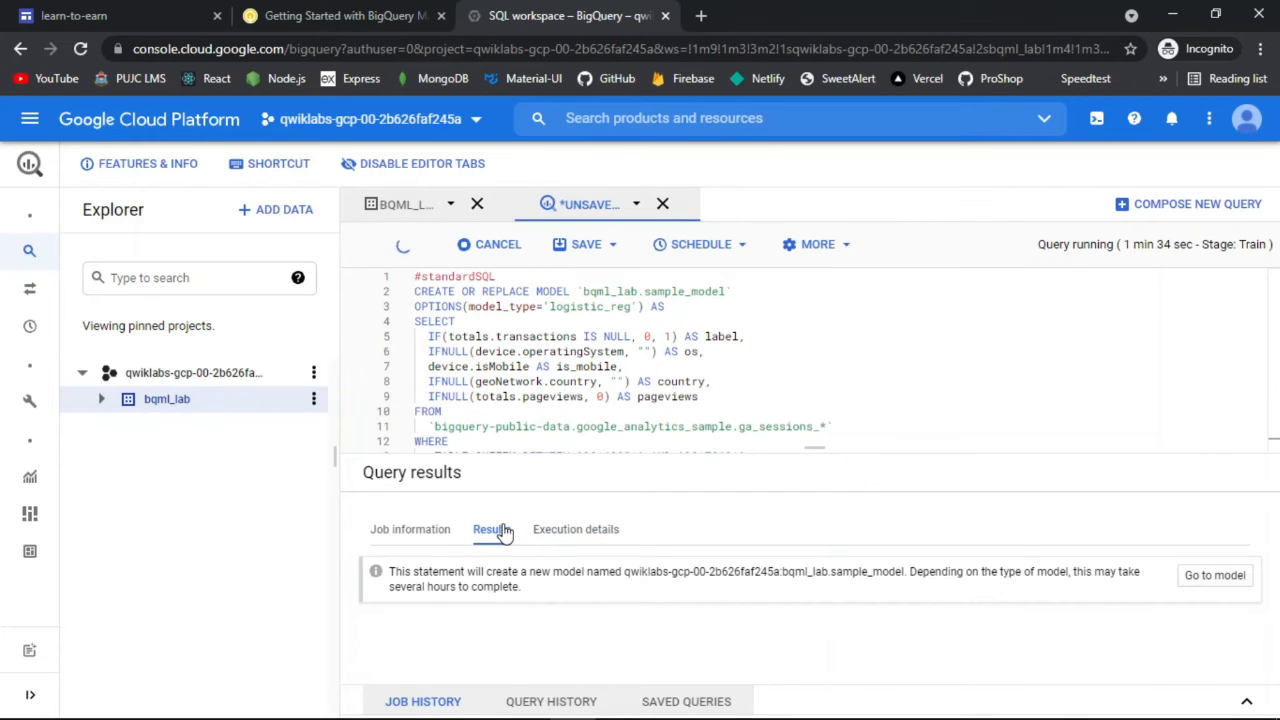
click(610, 533)
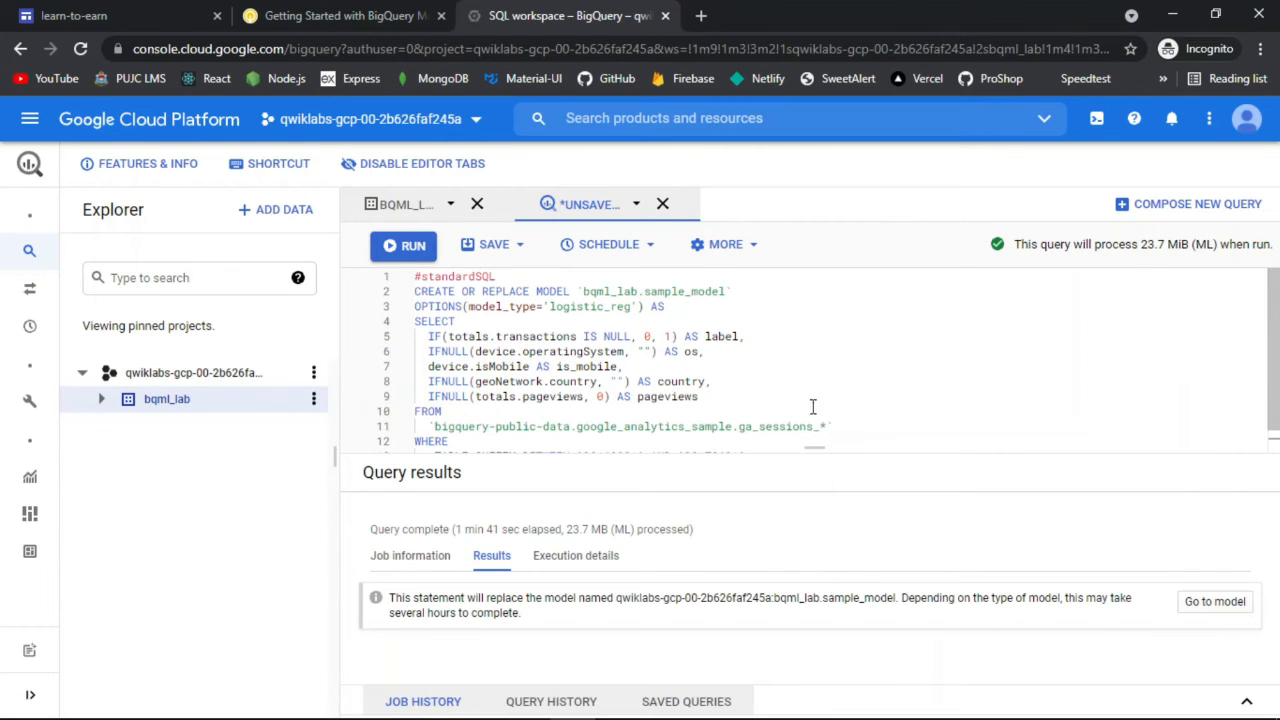
click(576, 562)
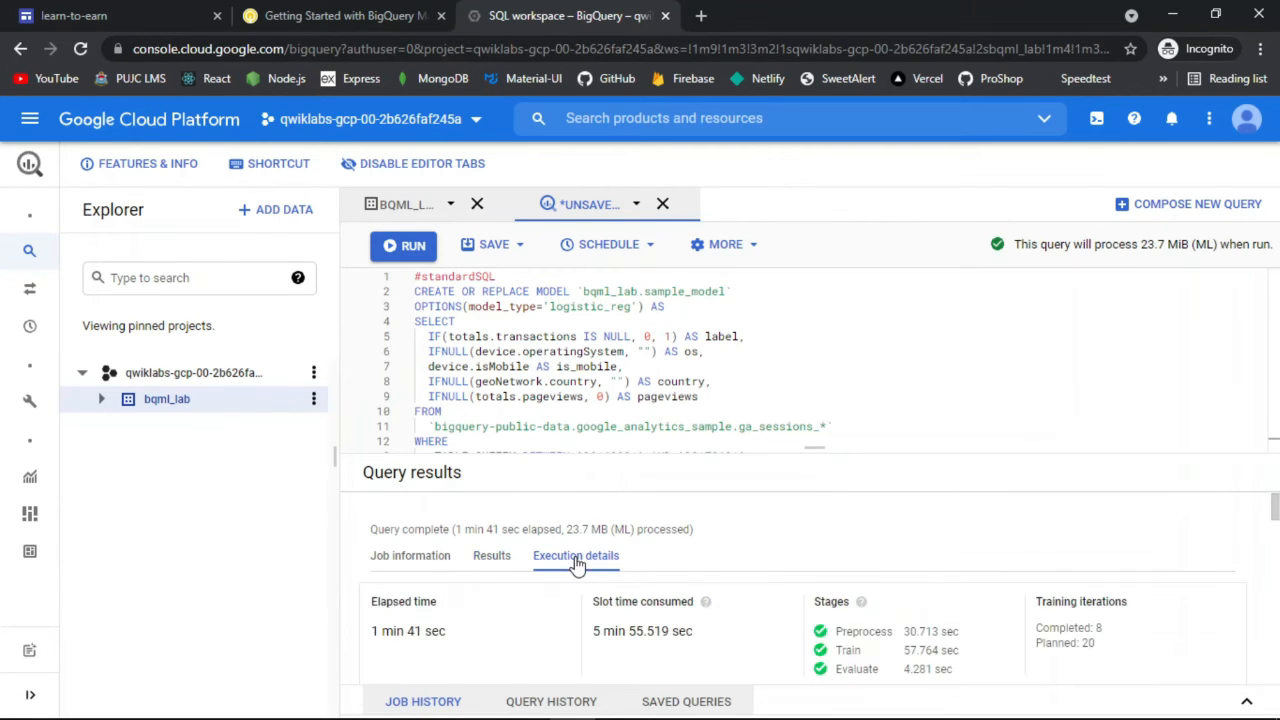
click(485, 564)
Return to the lab instructions and check the progress of the "Create a model to predict visitor transaction" task.
click(350, 15)
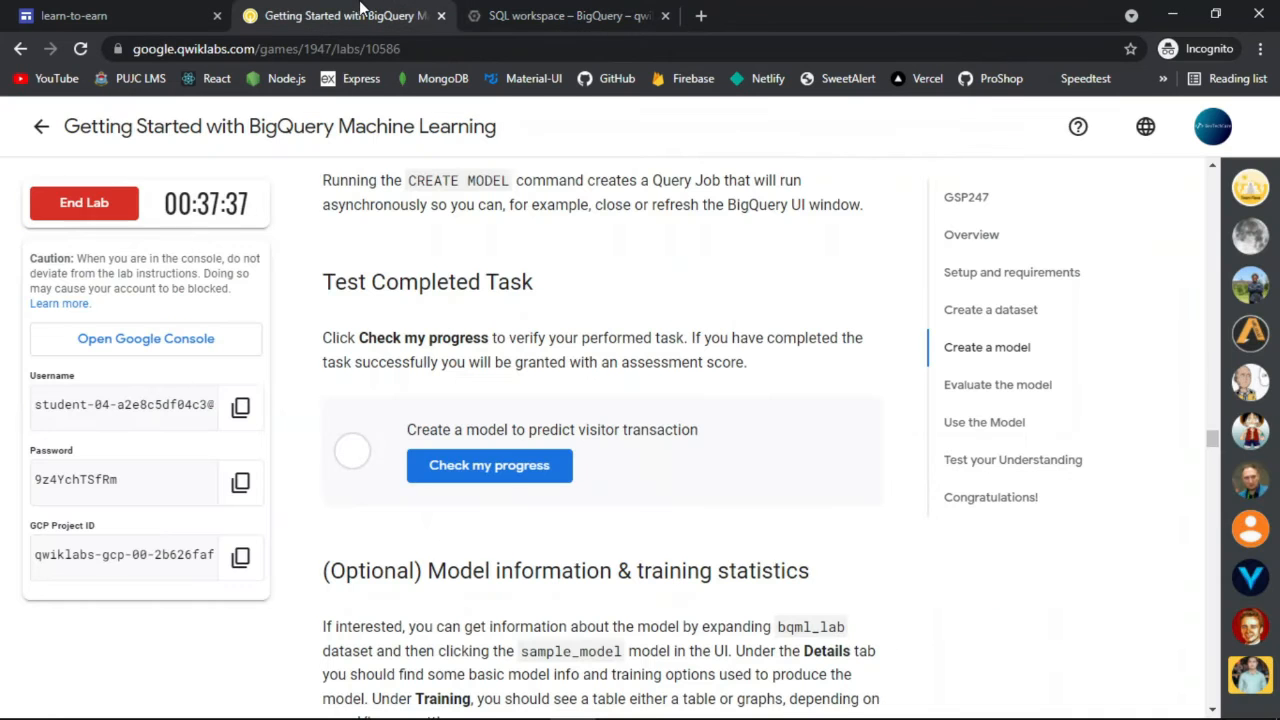
click(510, 480)
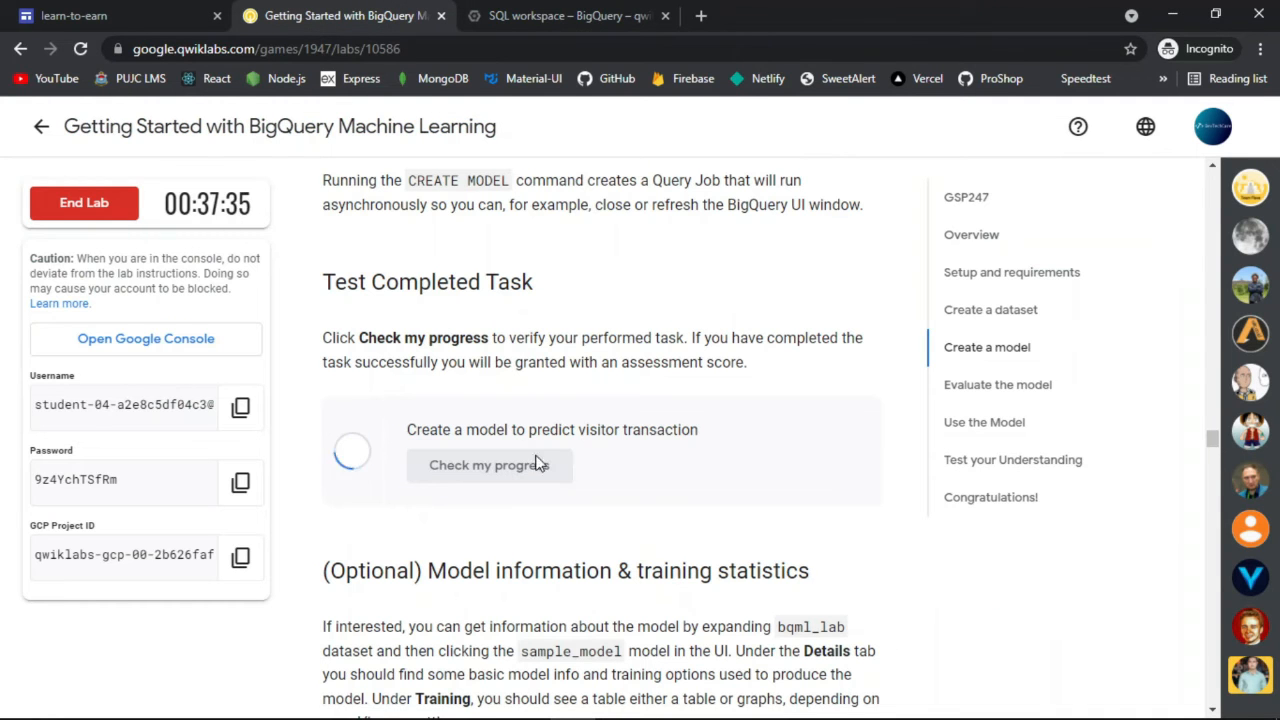
Copy the ml.EVALUATE query for bqml_lab.sample_model from the lab's "Evaluate the model" section and replace the BigQuery editor's query with it.
scroll(730, 407, down, 15)
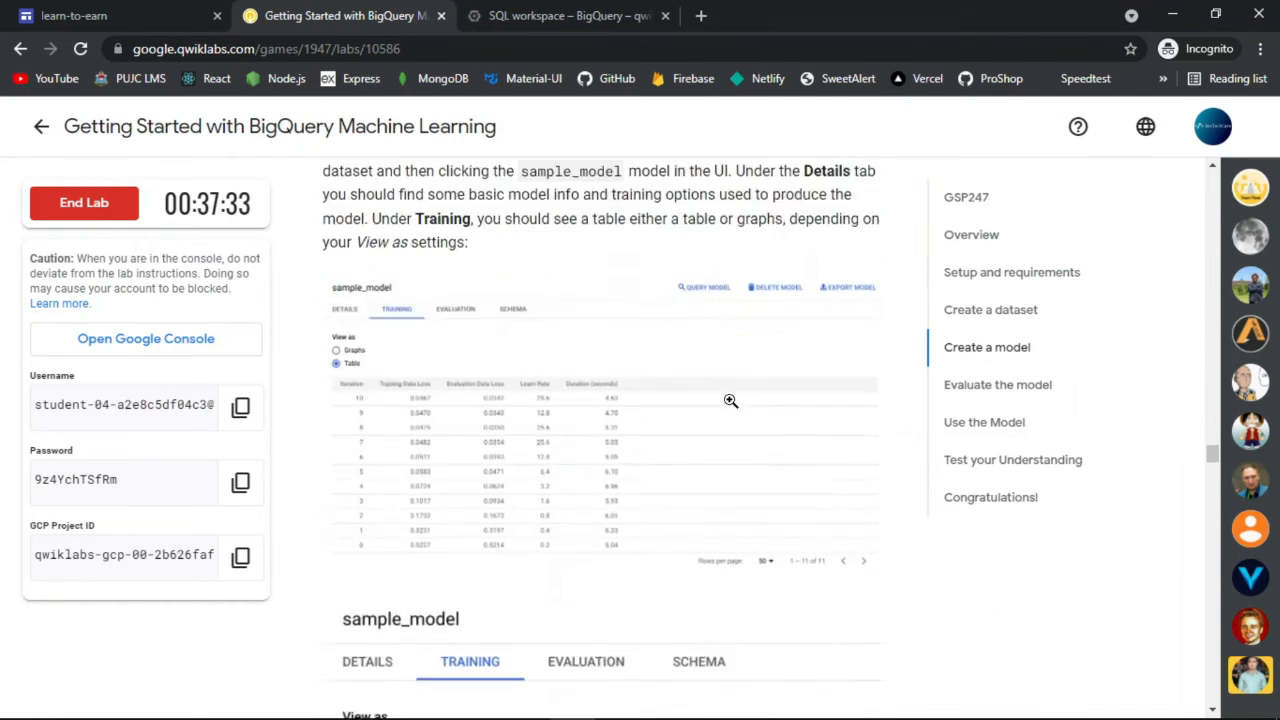
scroll(730, 407, up, 4)
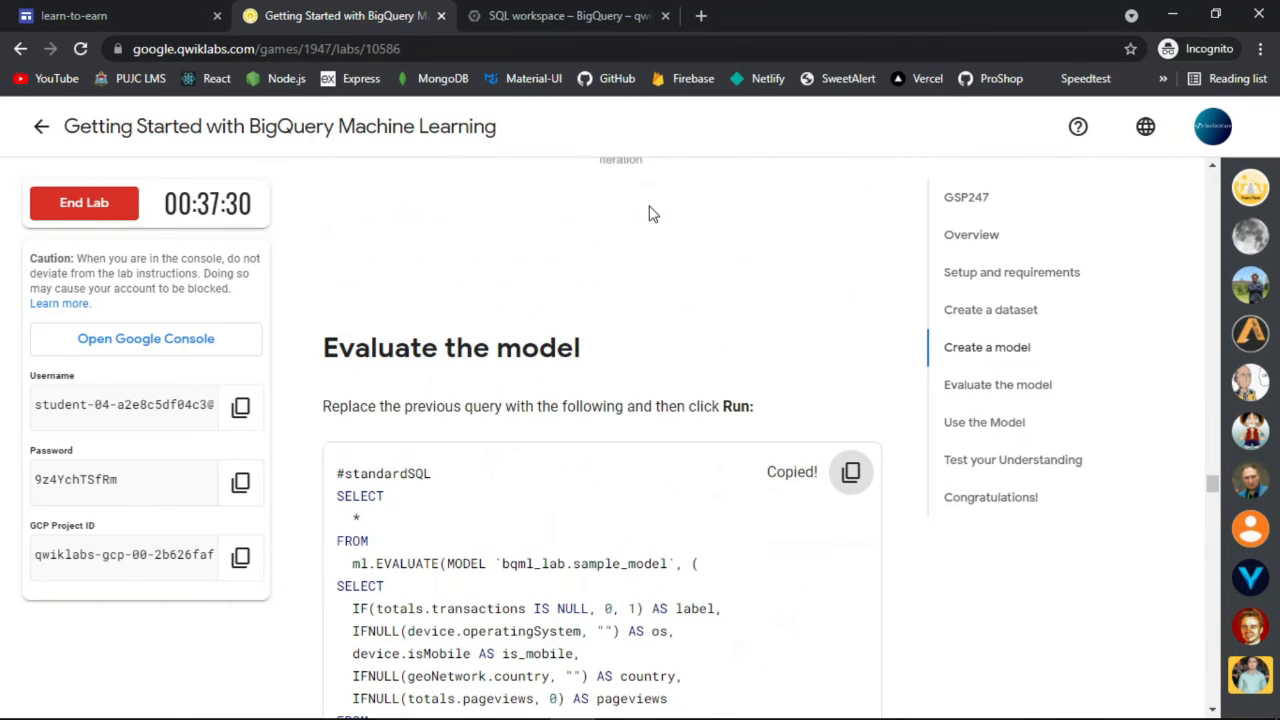
scroll(649, 214, down, 5)
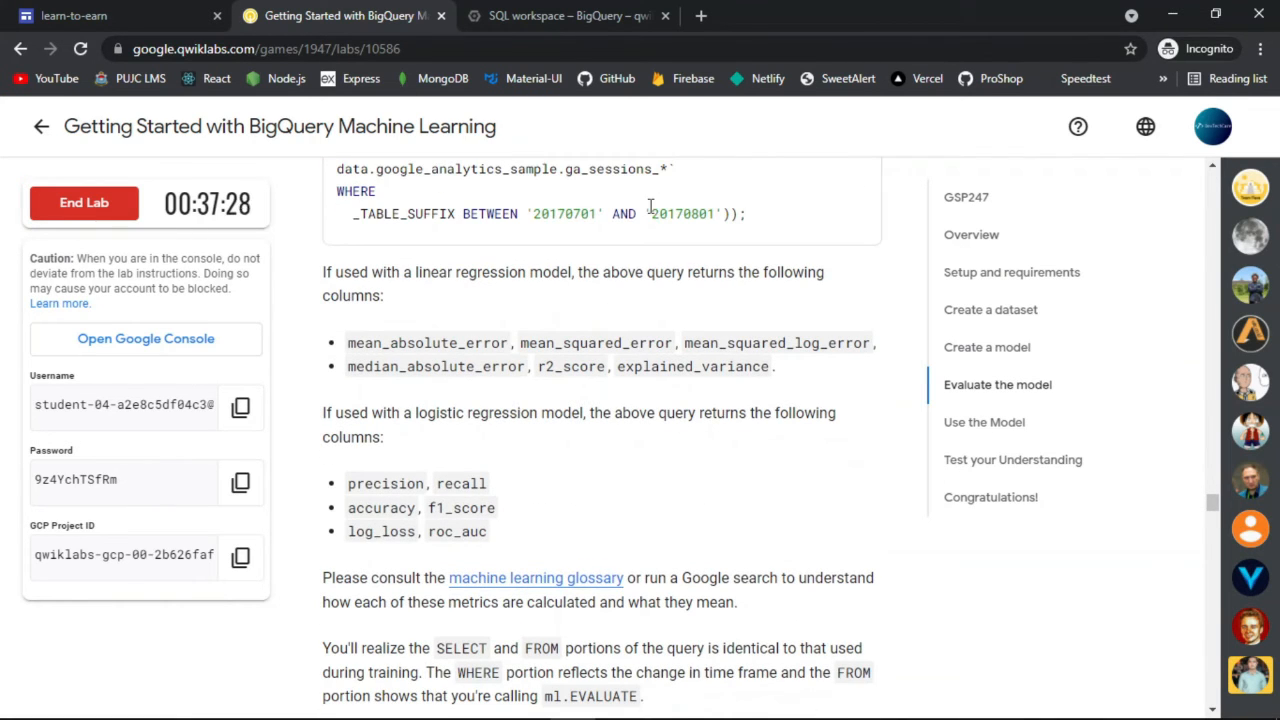
scroll(650, 212, down, 5)
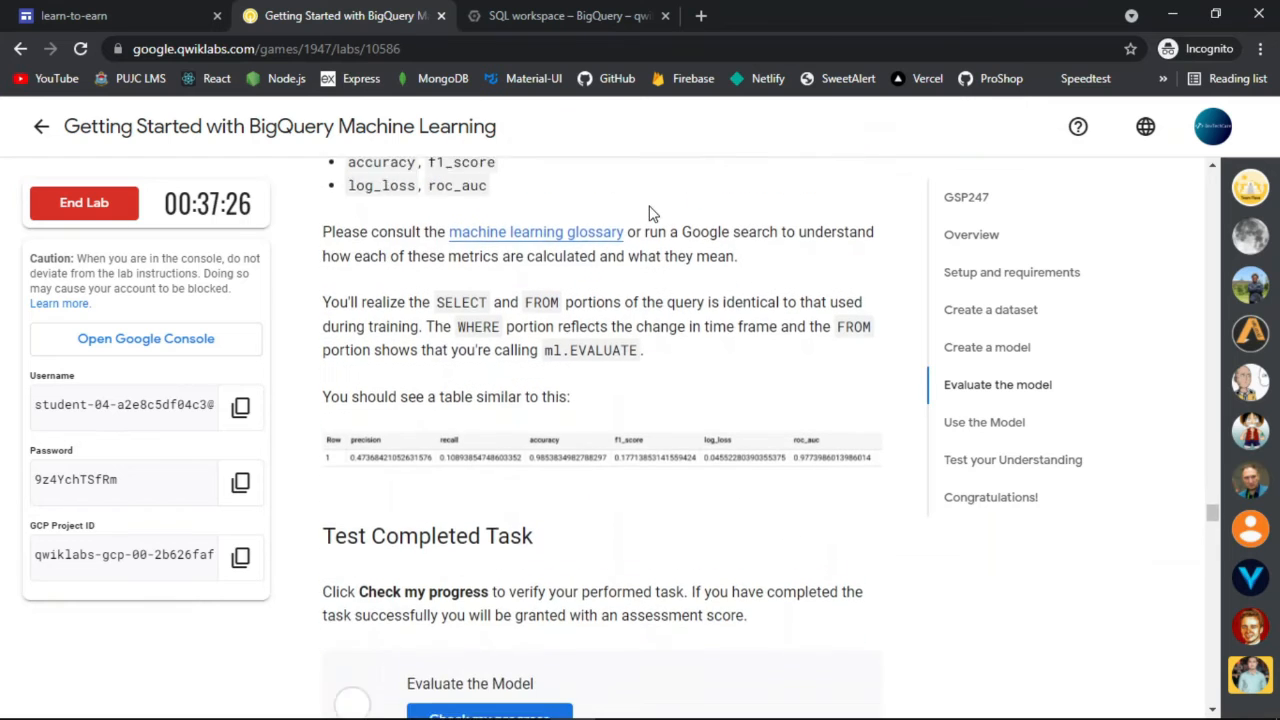
click(576, 12)
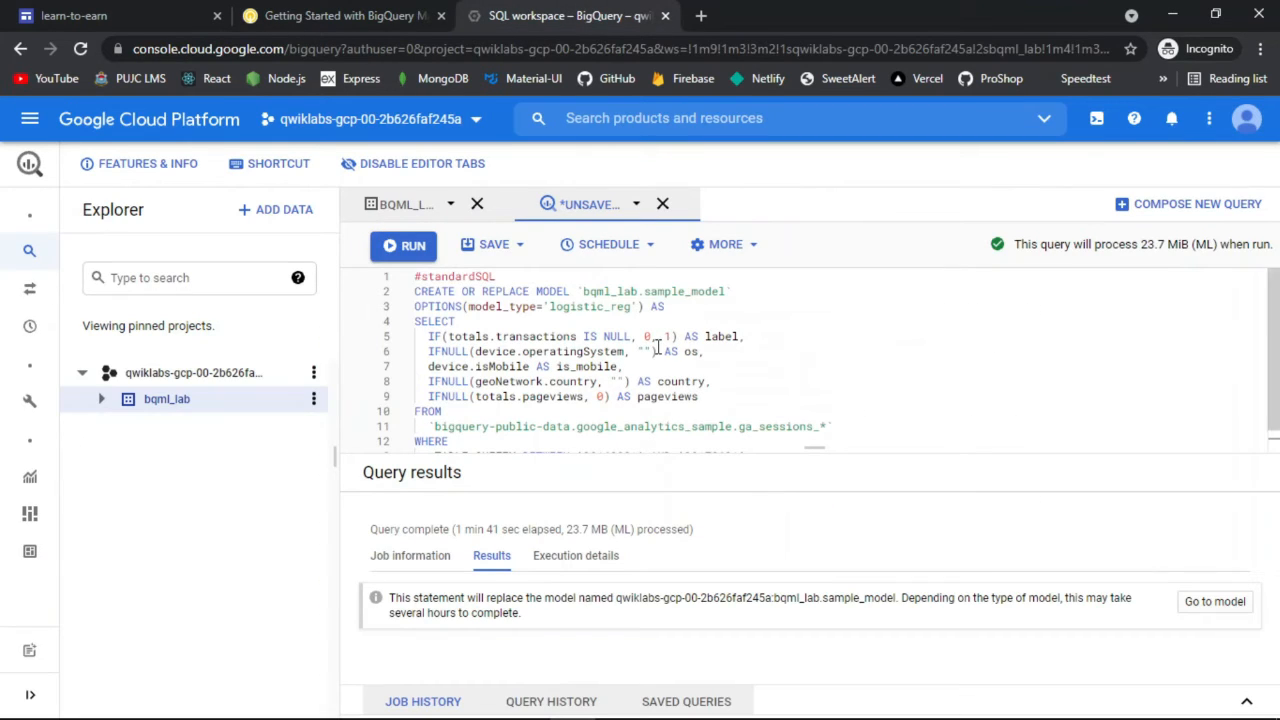
click(797, 347)
key(ctrl+a)
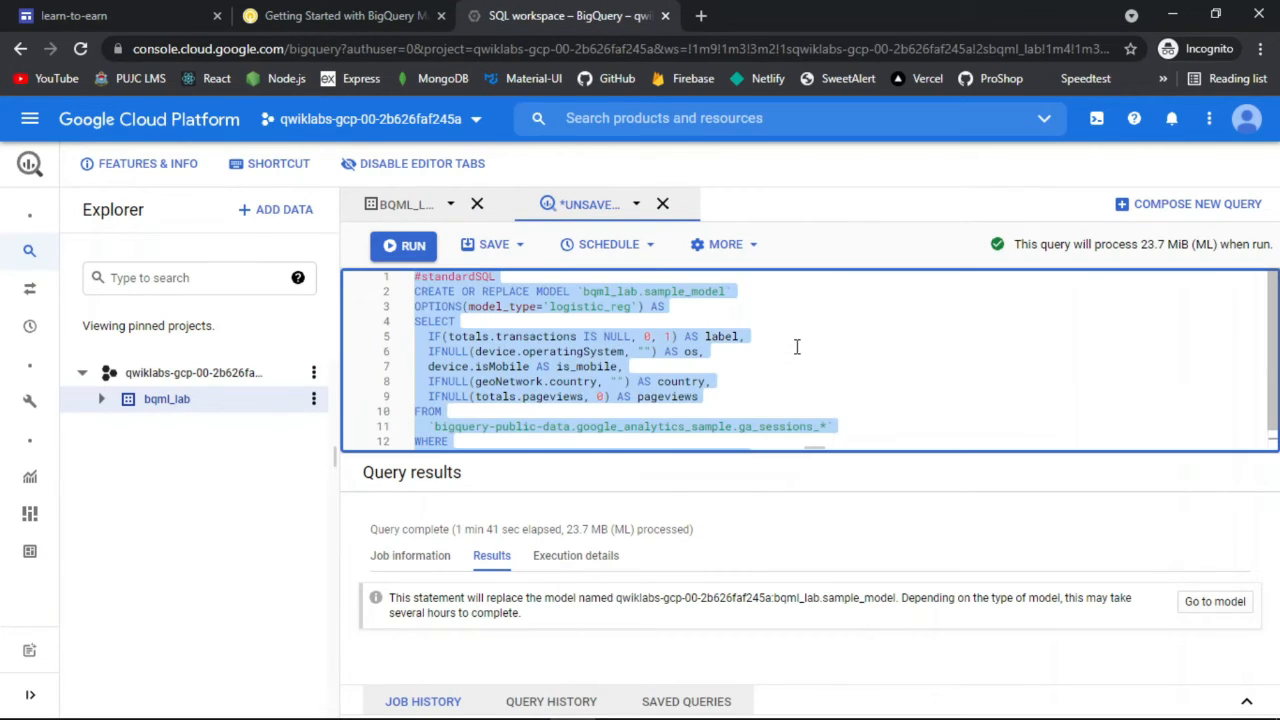
text(#standardSQL SELECT   * FROM   ML.EVALUATE(MODEL `bqml_lab.sample_model`, ( SELECT   IF(totals.transactions IS NULL, 0, 1) AS label,   IFNULL(device.operatingSystem, "") AS os,   device.isMobile AS is_mobile,   IFNULL(geoNetwork.country, "") AS country,   IFNULL(totals.pageviews, 0) AS pageviews FROM   `bigquery-public-data.google_analytics_sample.ga_sessions_*` WHERE   _TABLE_SUFFIX BETWEEN '20170701' AND '20170801'));)
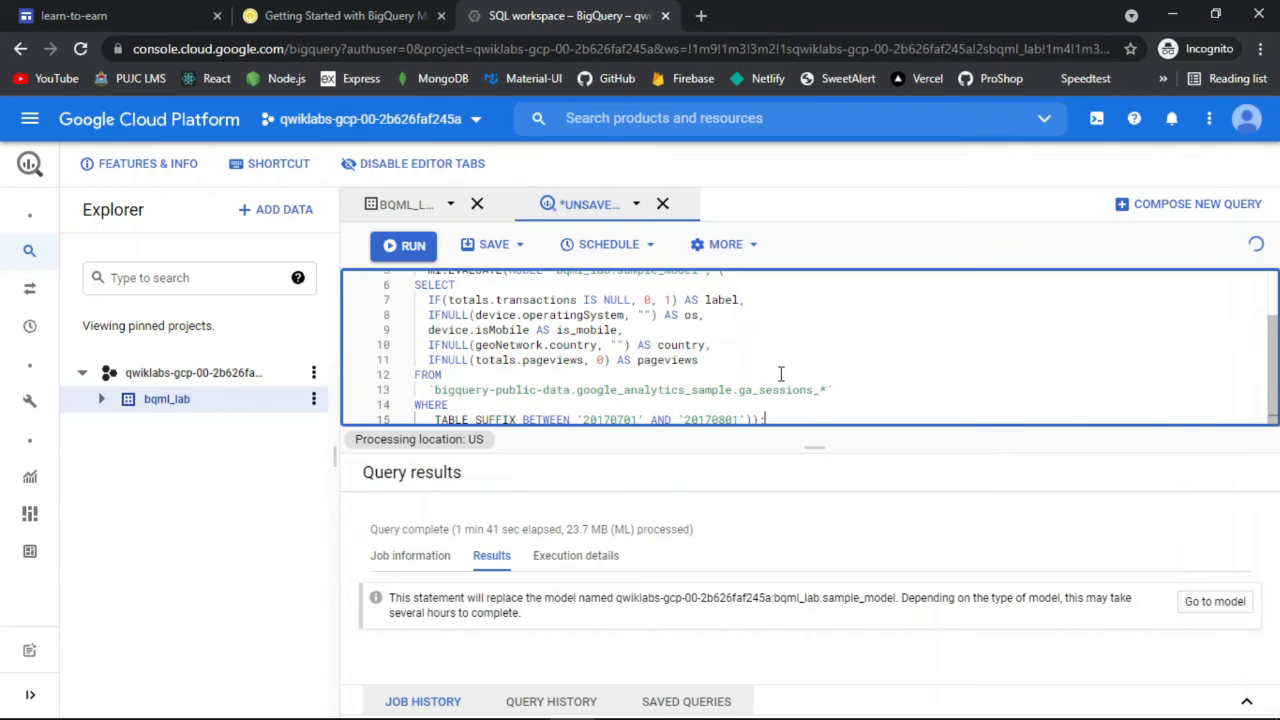
Run the evaluation query and check the progress of the "Evaluate the Model" task in the lab.
scroll(781, 374, up, 2)
click(403, 247)
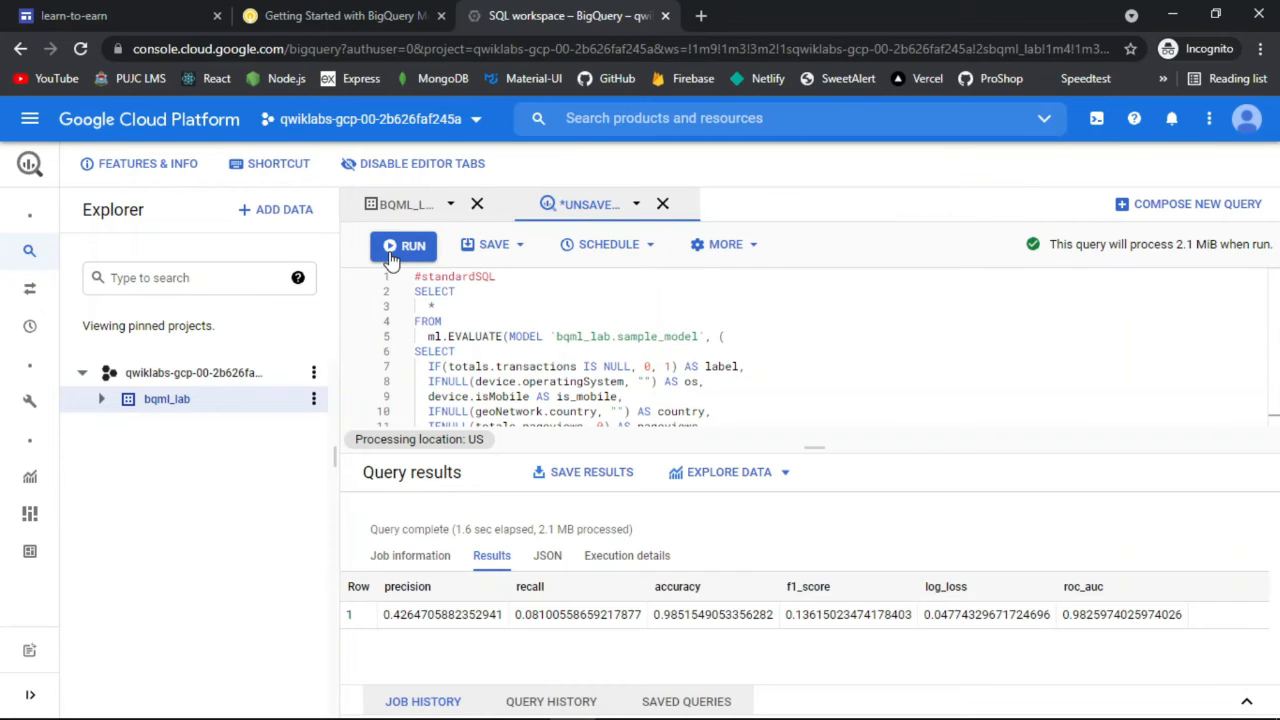
click(318, 12)
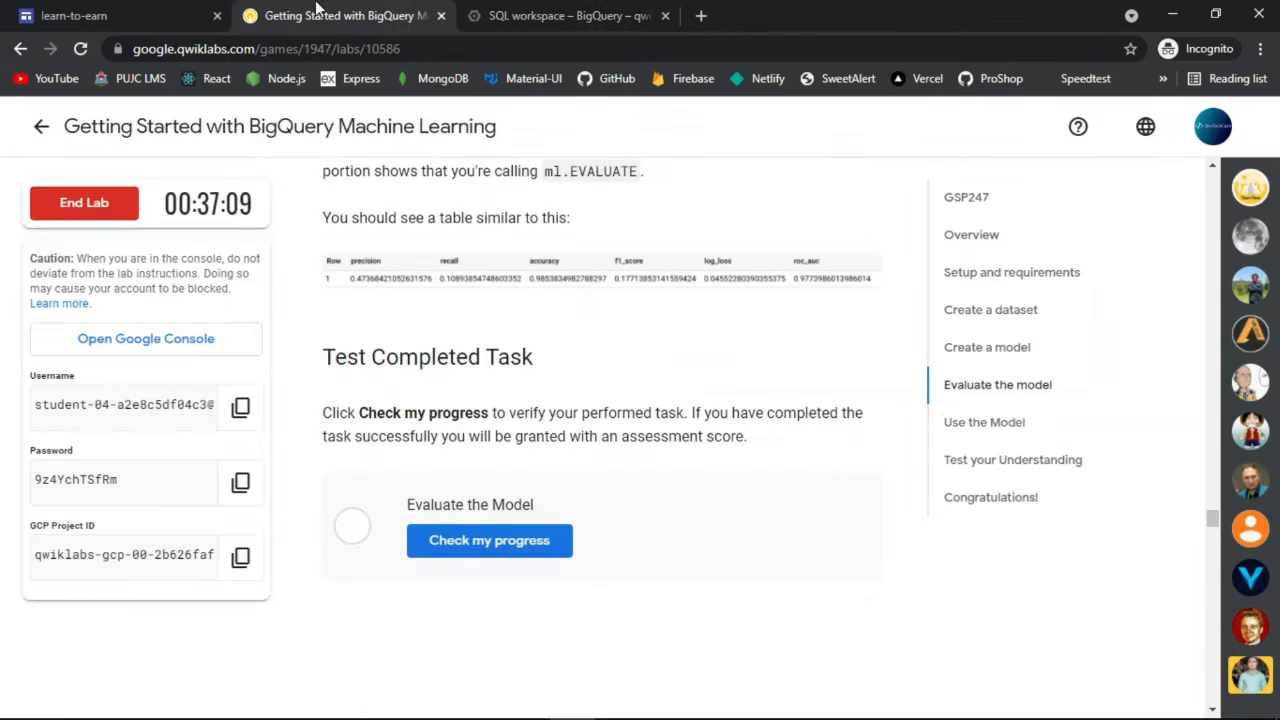
click(527, 540)
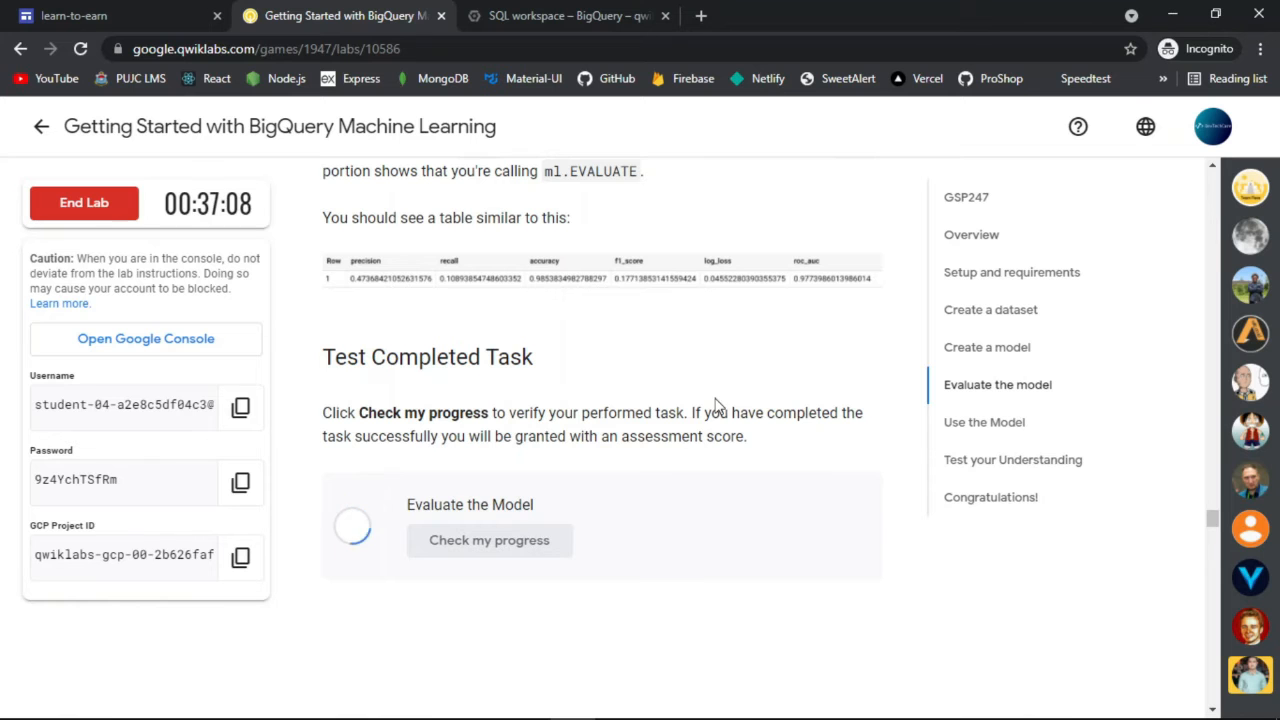
Replace the BigQuery editor's query with the lab's ml.PREDICT query for purchases per country and run it.
scroll(716, 404, down, 6)
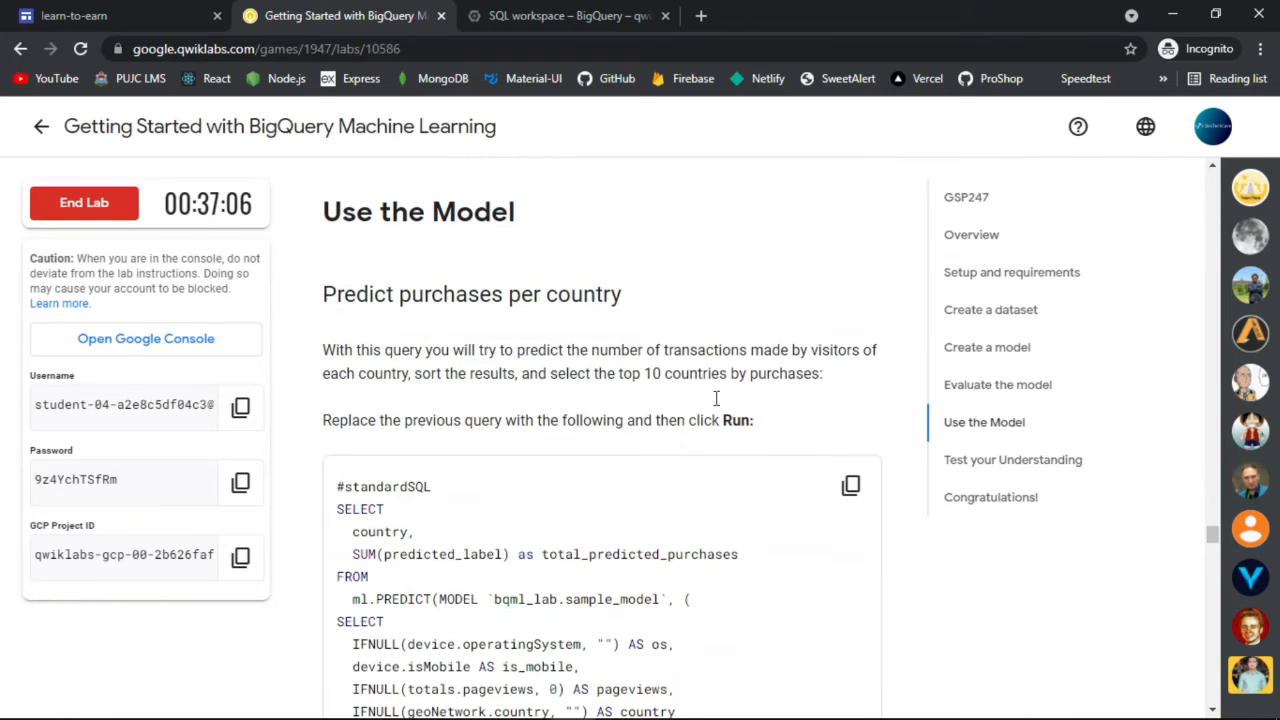
scroll(716, 404, down, 15)
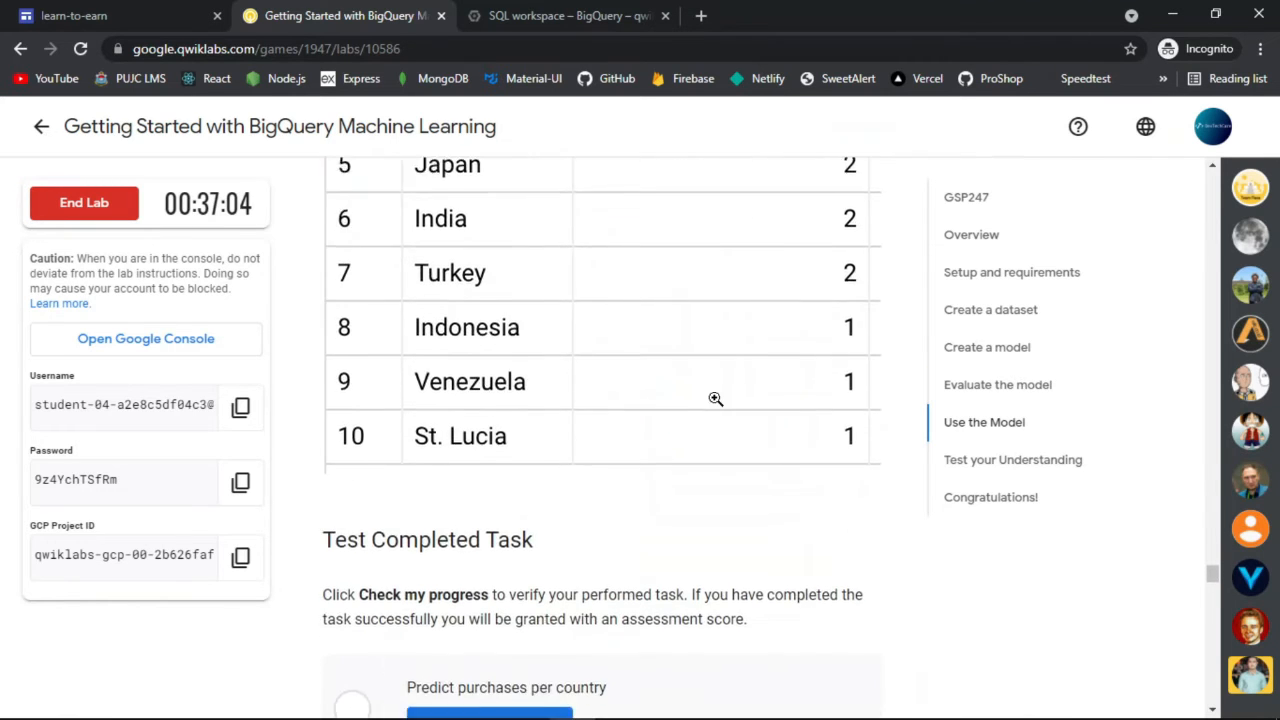
scroll(716, 400, up, 15)
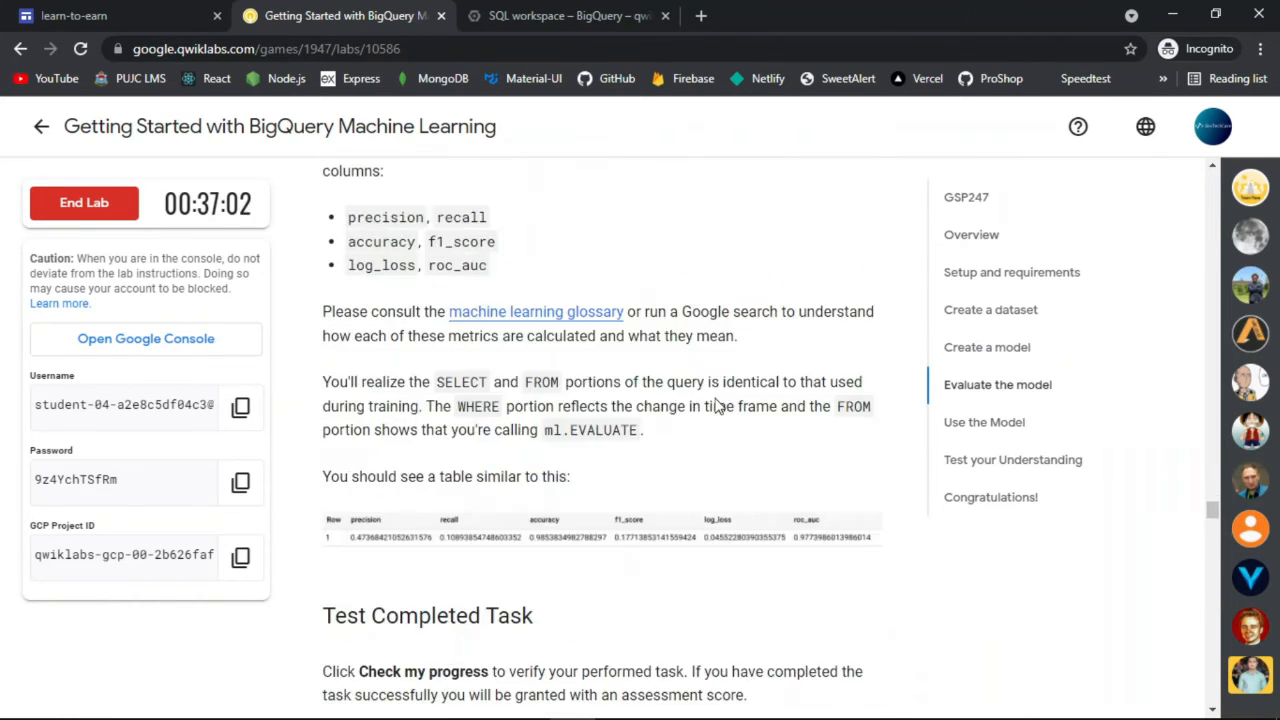
scroll(716, 404, down, 8)
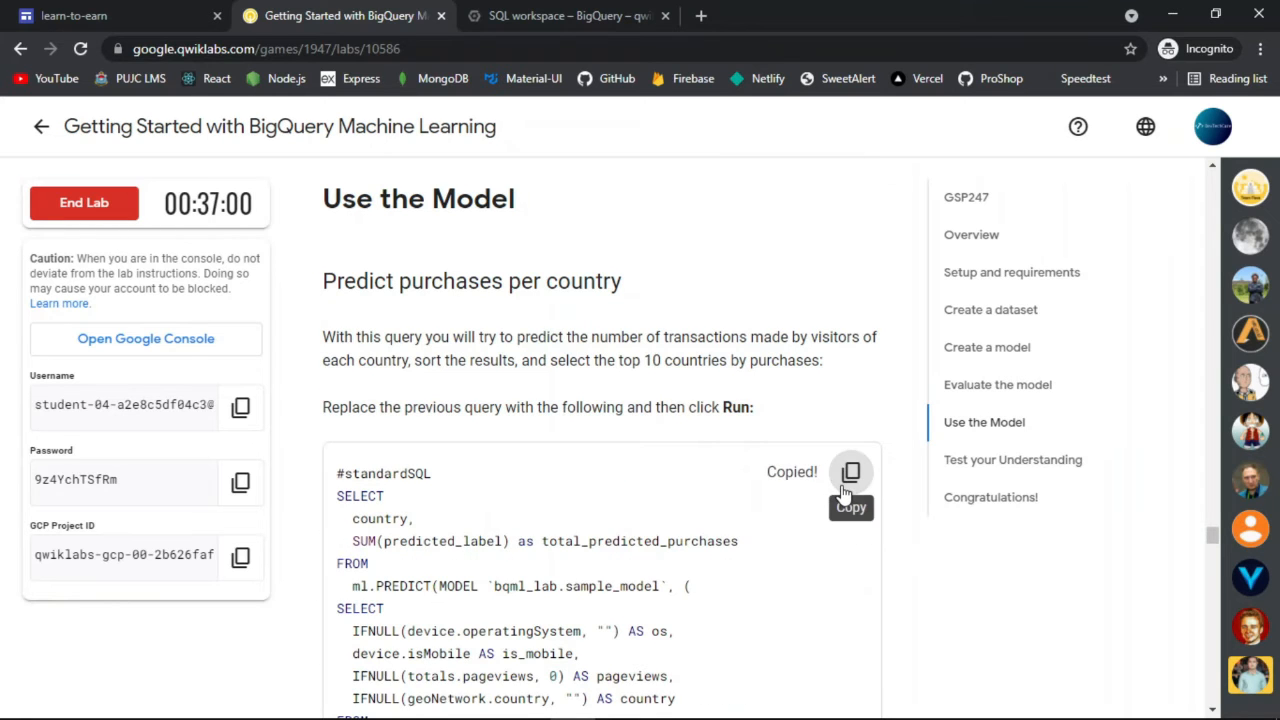
click(545, 15)
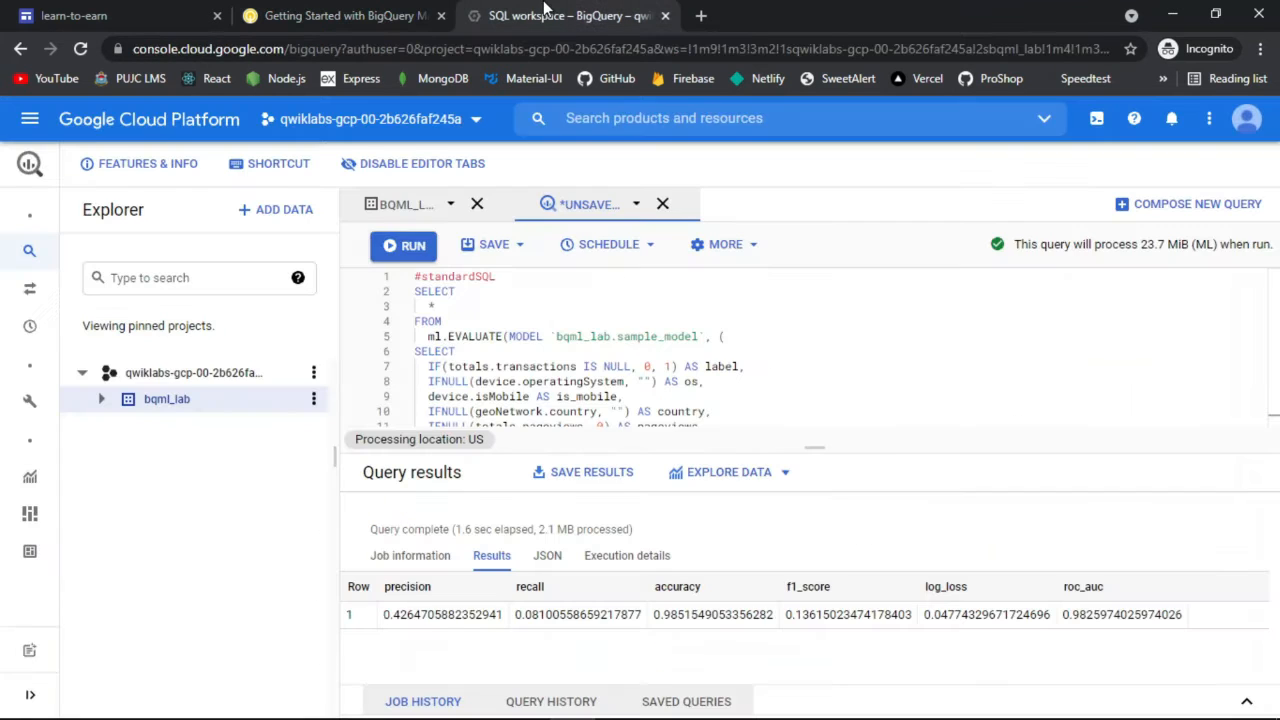
click(649, 341)
key(ctrl+a)
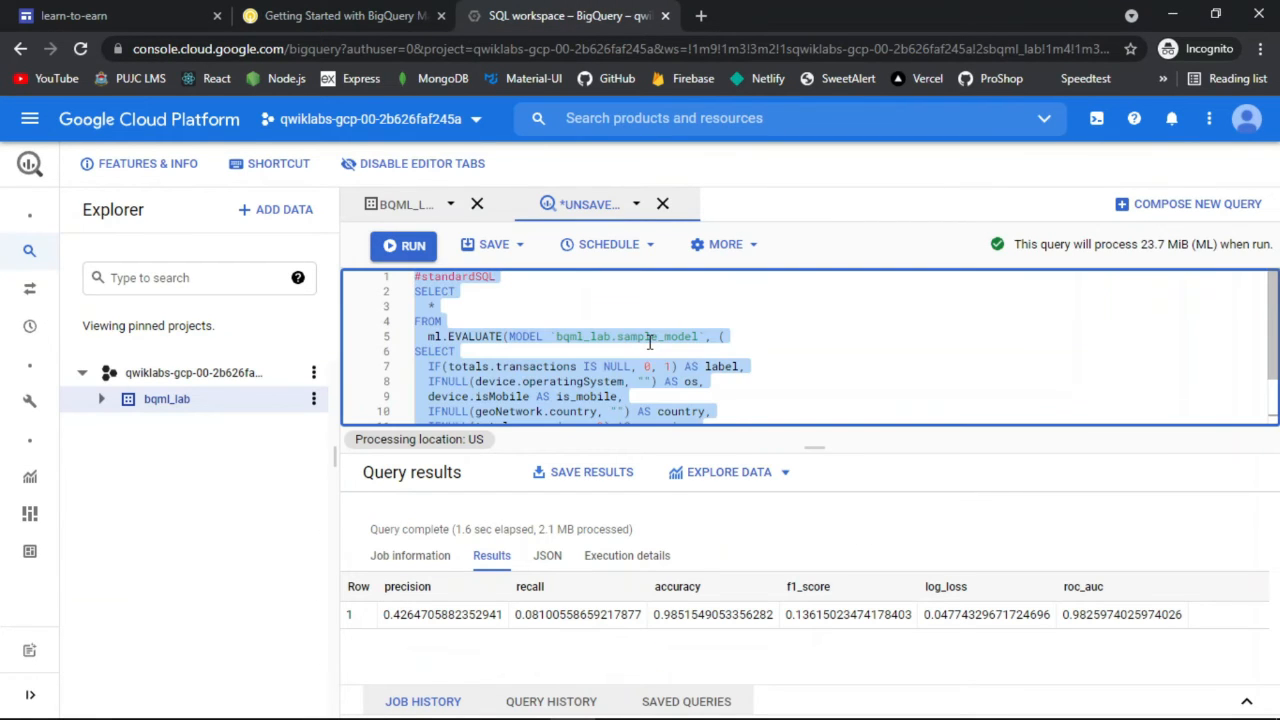
key(Delete)
key(ctrl+v)
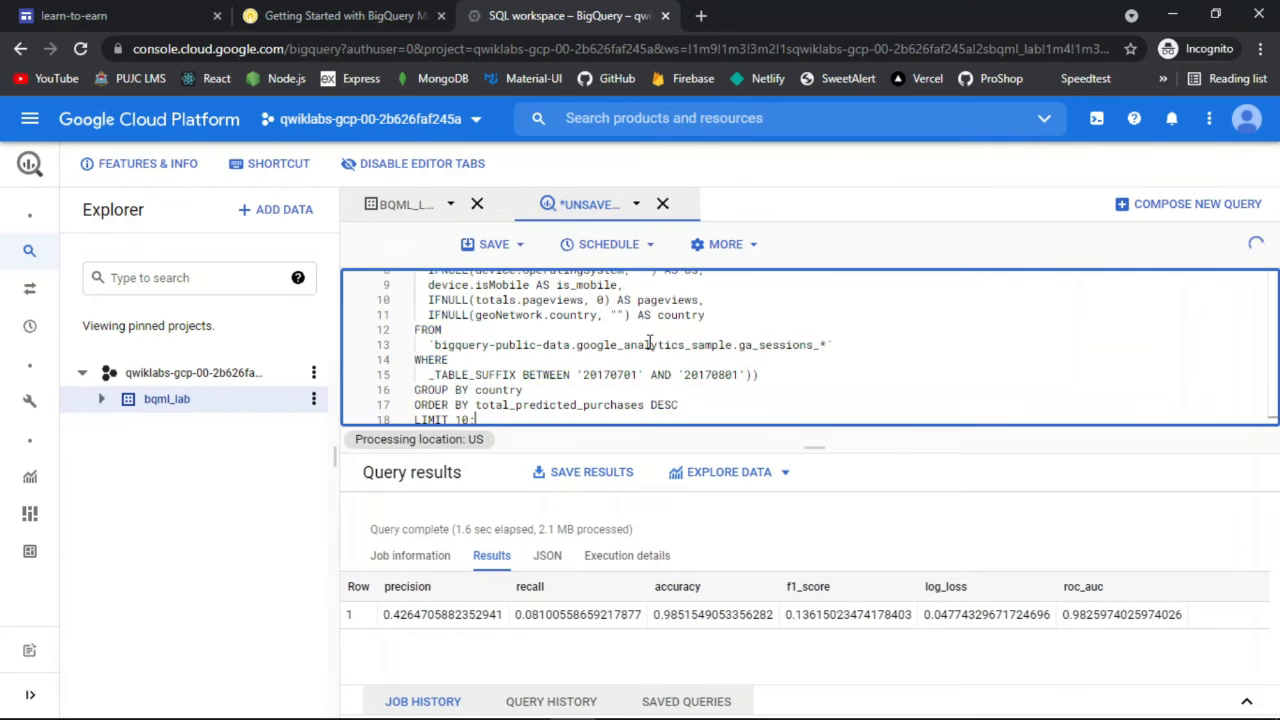
click(409, 245)
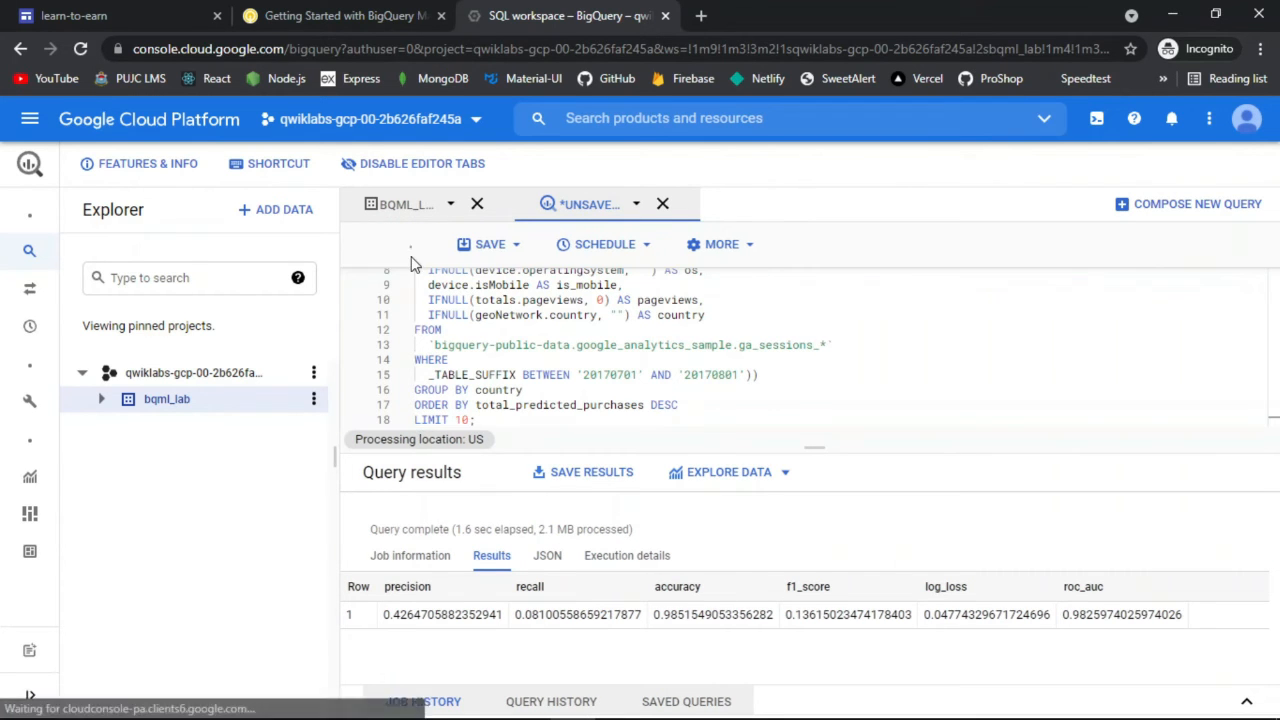
Replace the editor's query with the lab's ml.PREDICT query grouped by fullVisitorId, limited to 10 rows, and run it in BigQuery.
click(345, 14)
scroll(600, 335, down, 20)
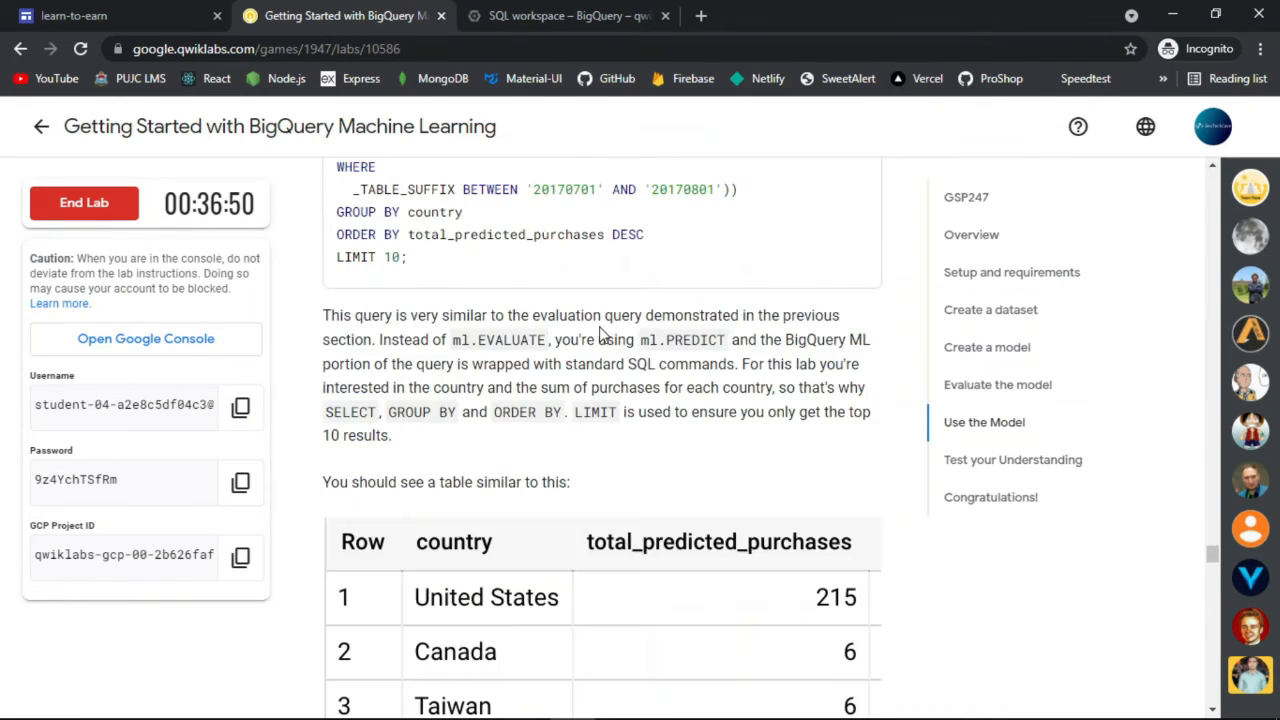
scroll(600, 328, down, 3)
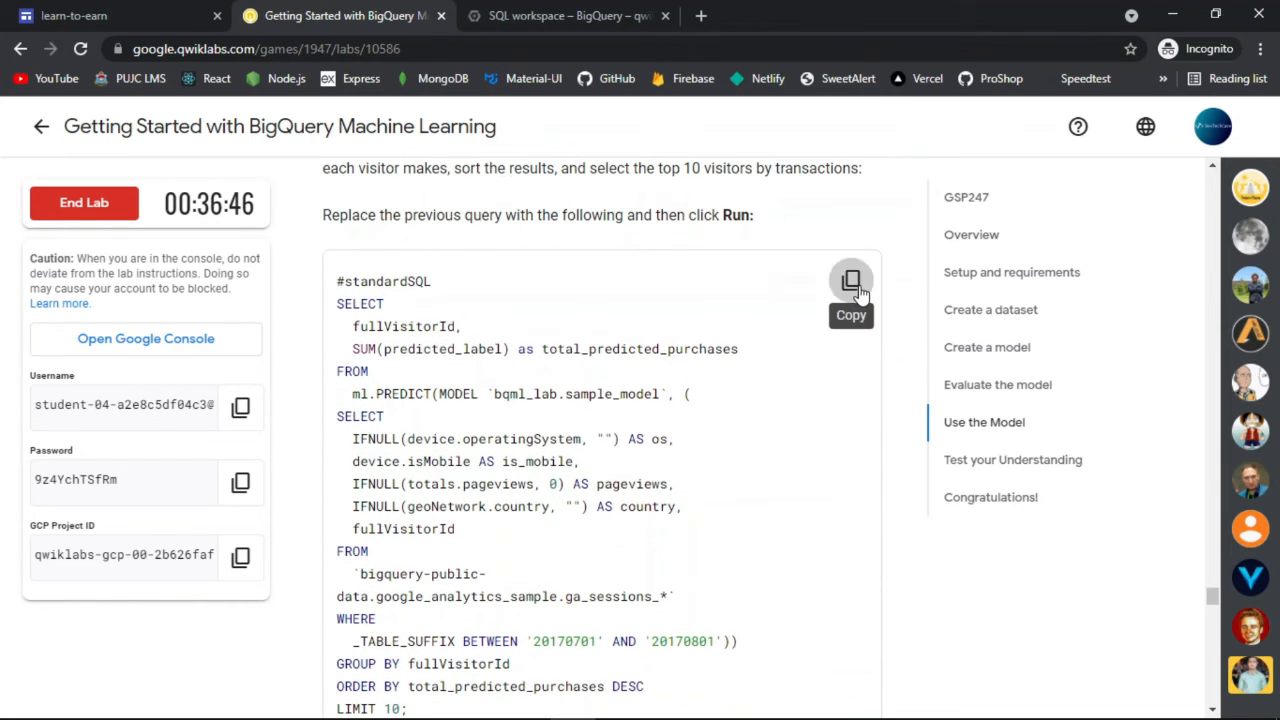
scroll(912, 332, down, 13)
scroll(918, 334, up, 4)
click(556, 12)
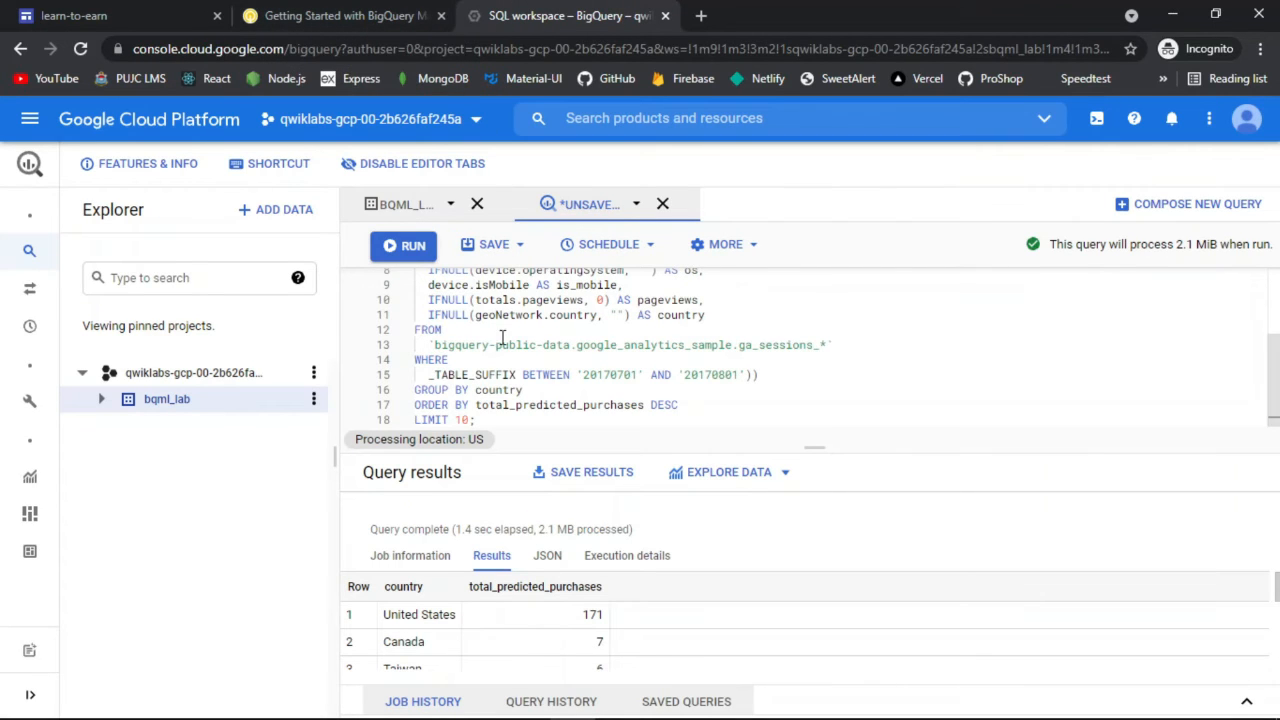
click(561, 373)
key(ctrl+a)
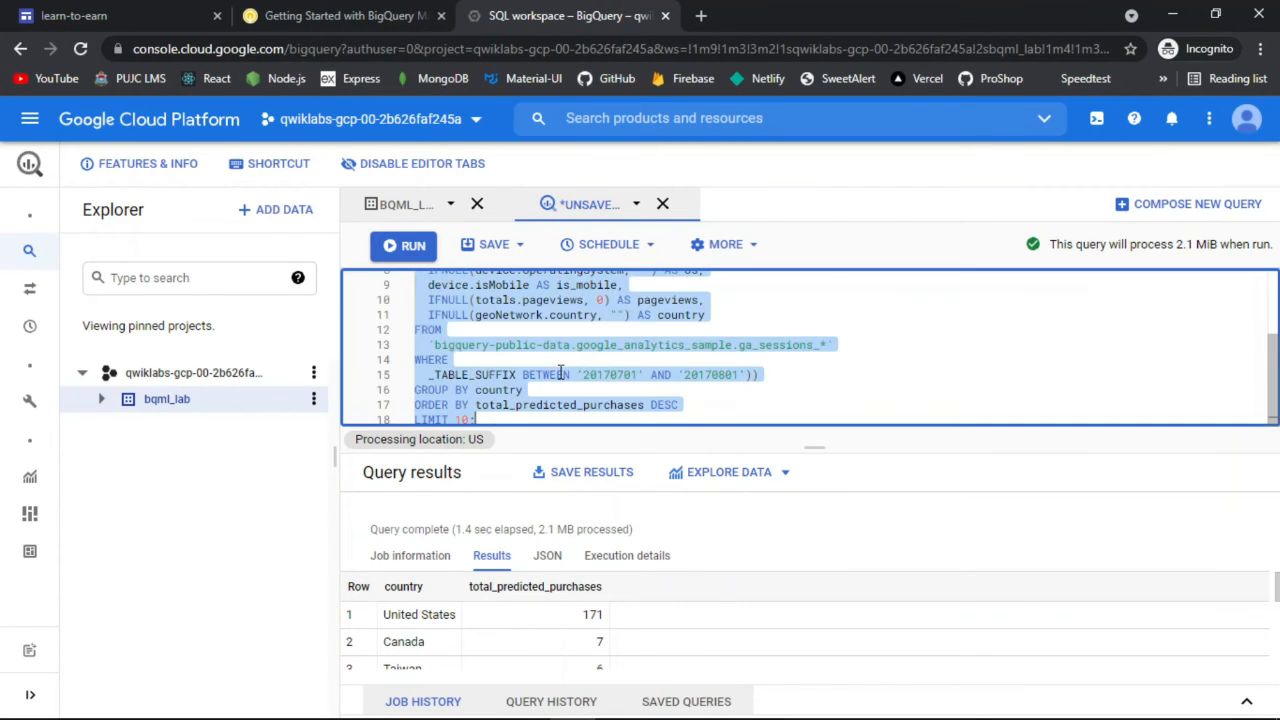
key(BackSpace)
key(ctrl+v)
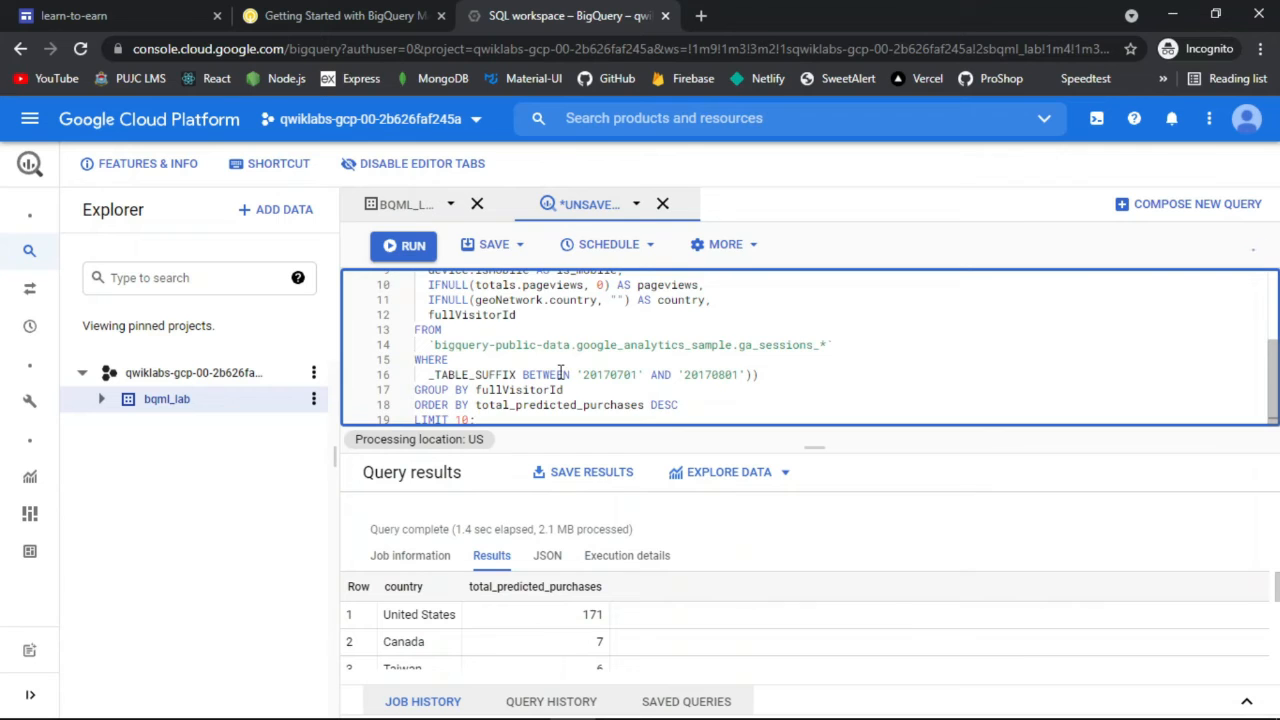
scroll(561, 372, up, 1)
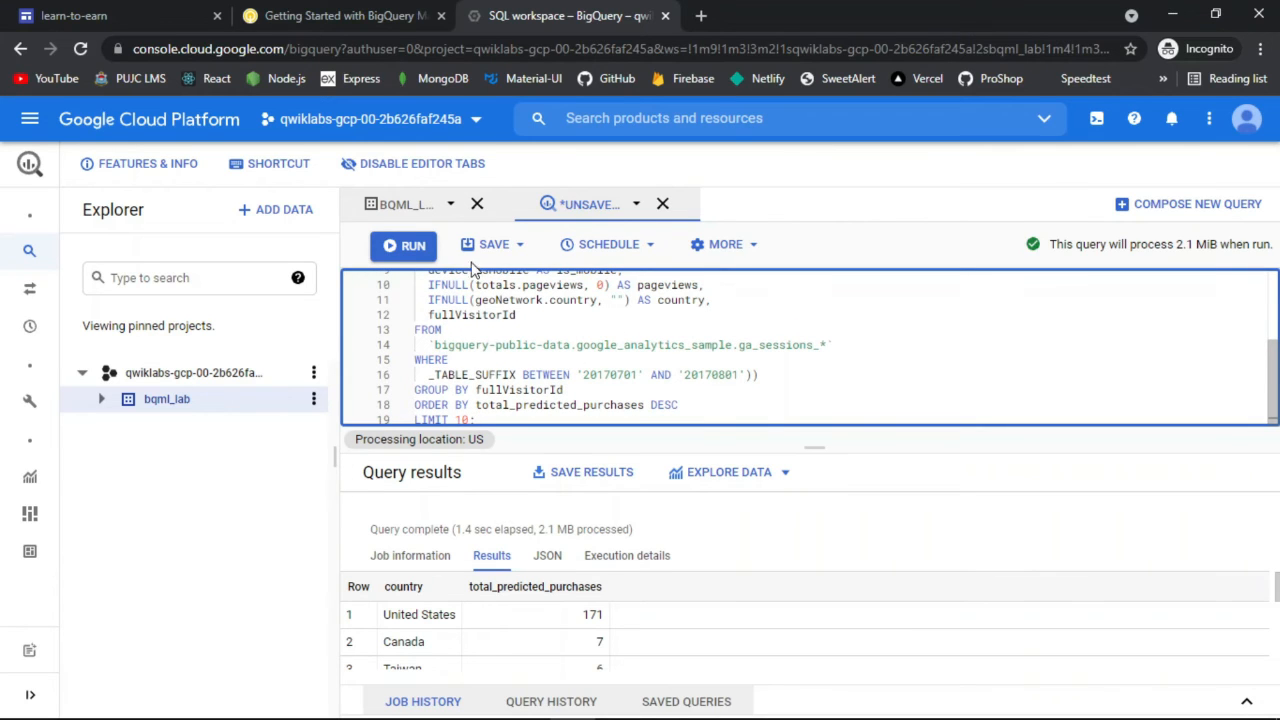
click(410, 246)
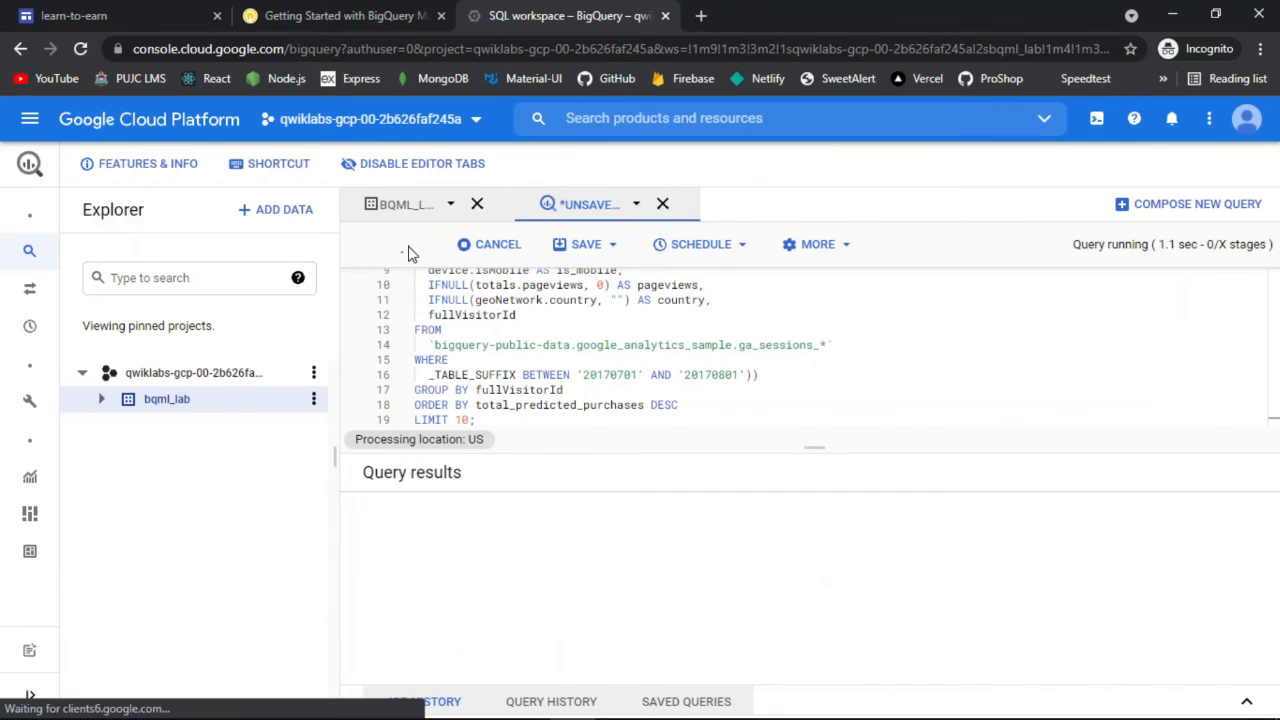
Return to the Qwiklabs lab and check the progress of the "Predict purchases per country" task.
click(343, 12)
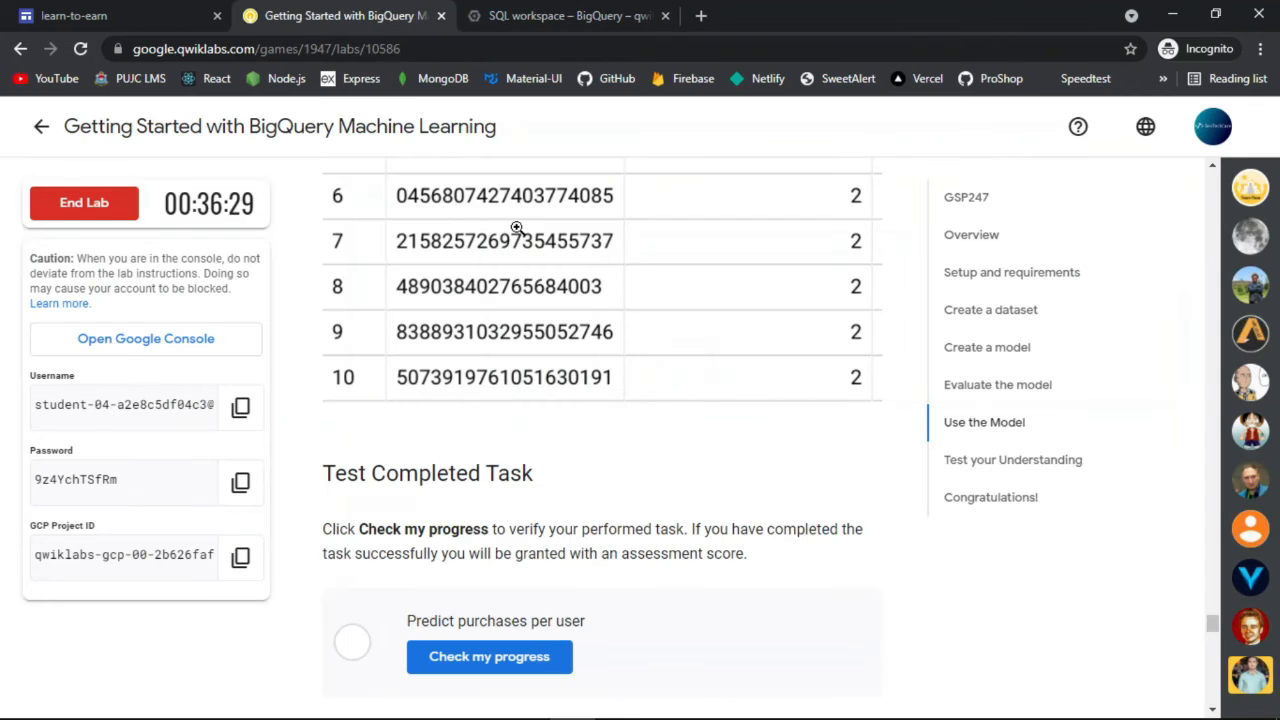
scroll(517, 230, down, 10)
scroll(470, 500, down, 3)
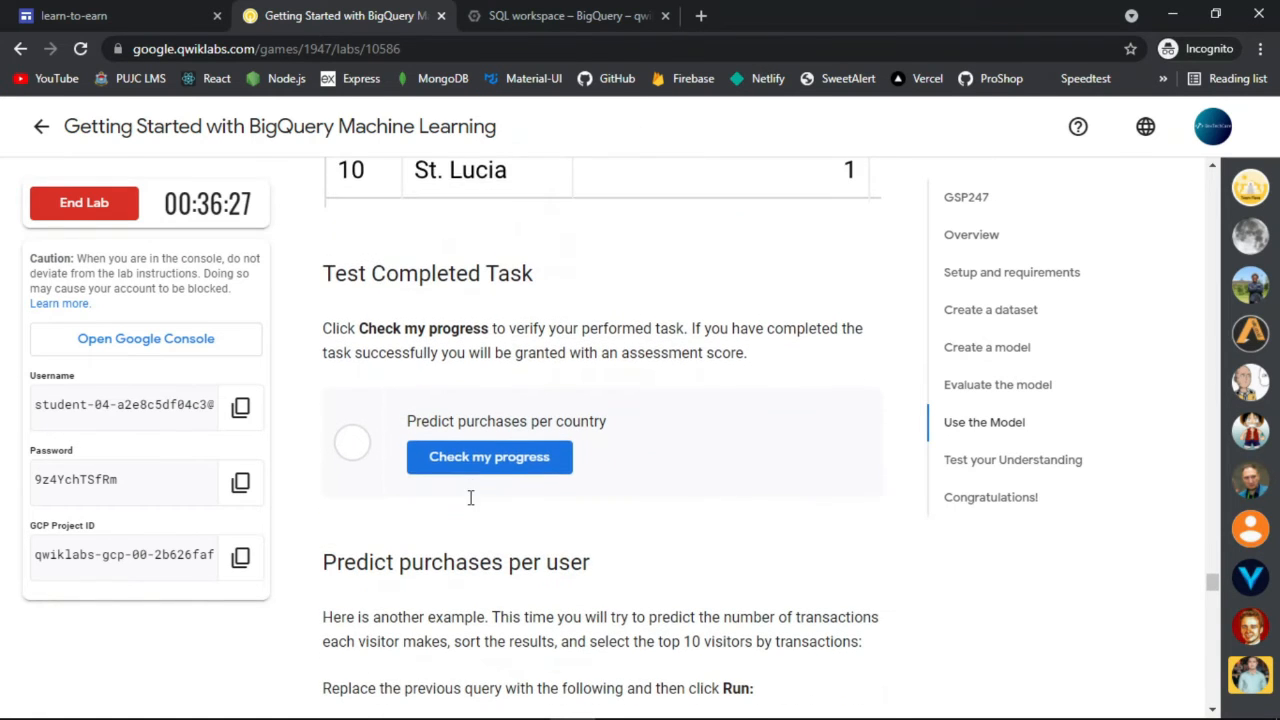
click(469, 447)
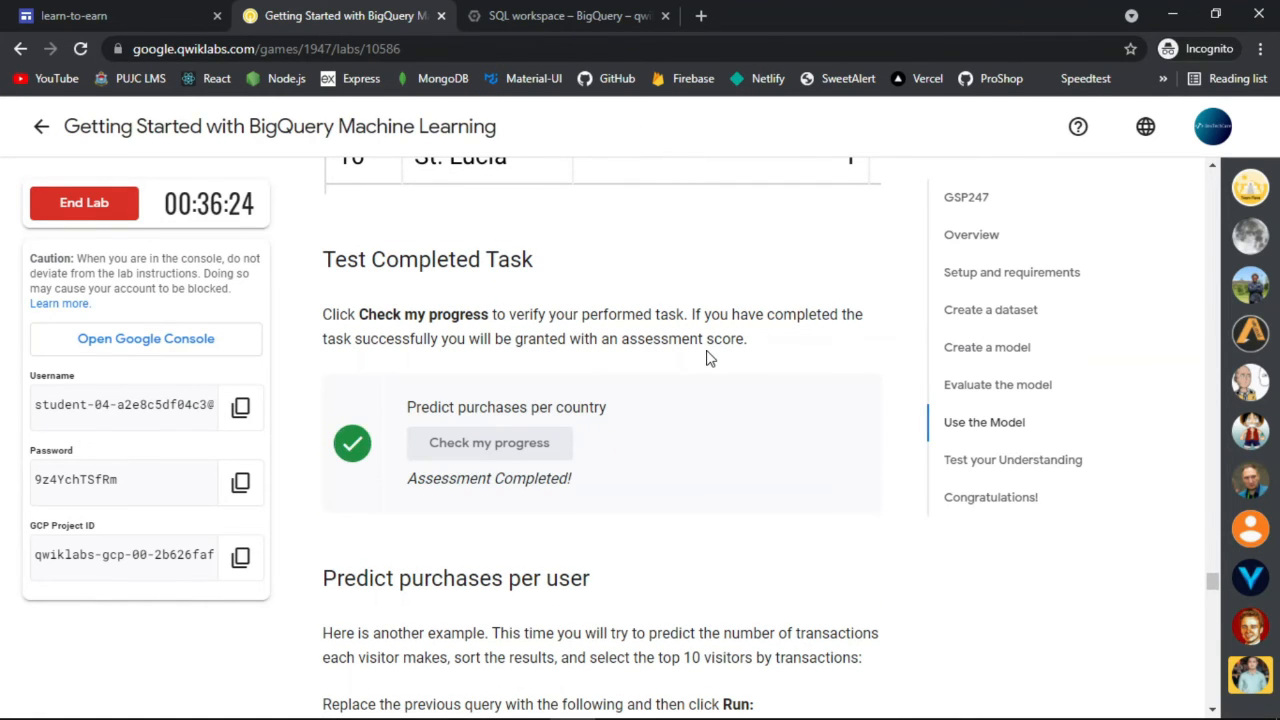
Check the progress of the "Predict purchases per user" task in the lab.
scroll(707, 358, down, 5)
scroll(707, 358, down, 3)
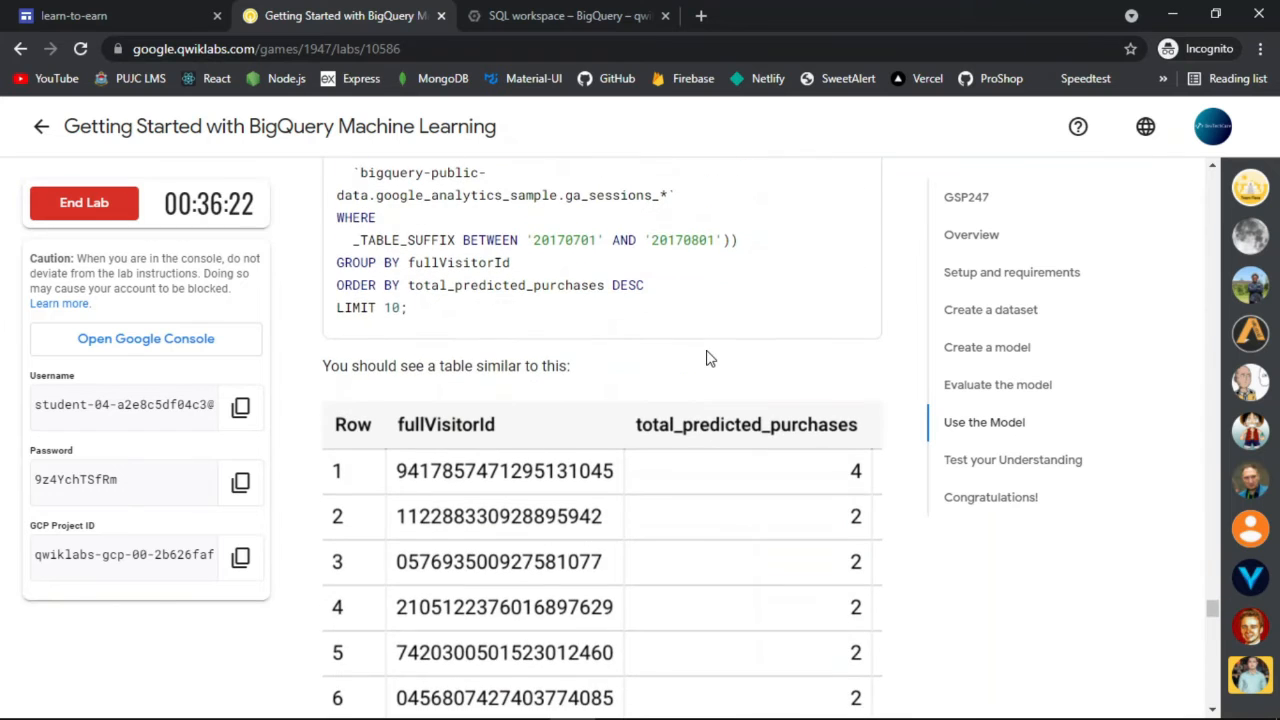
scroll(675, 407, down, 5)
click(515, 412)
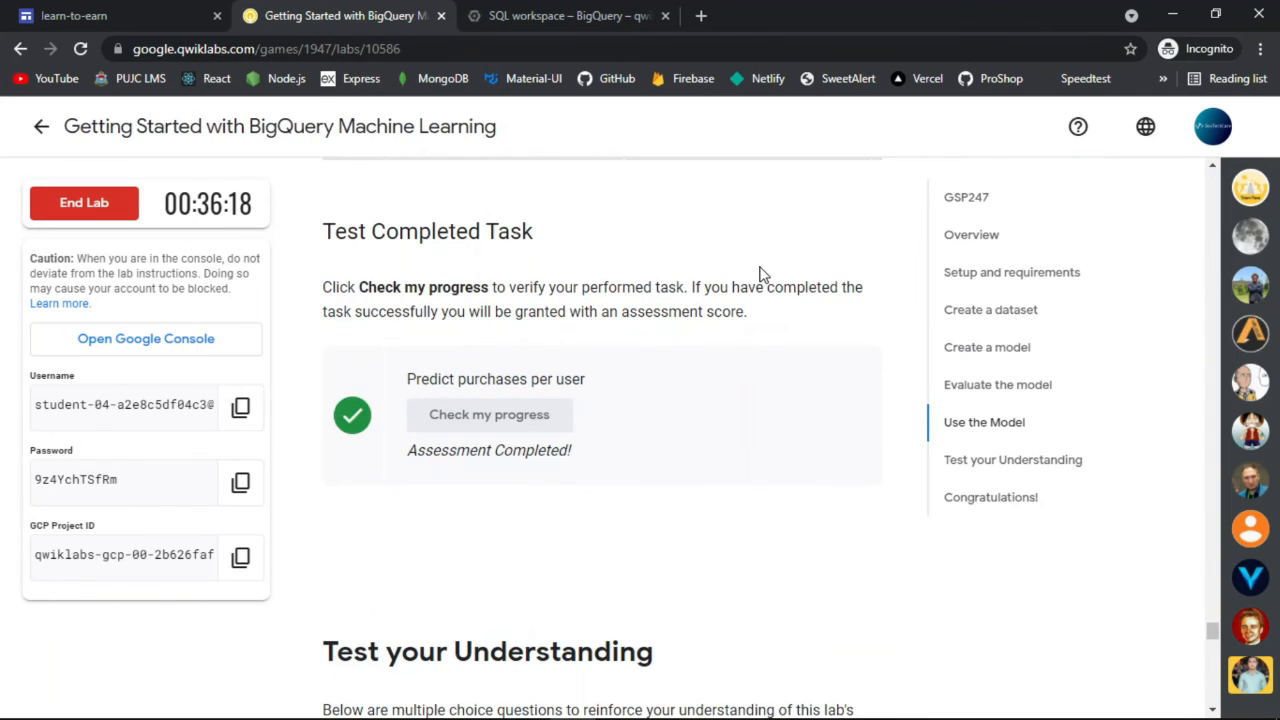
Review the lab's quiz and "Congratulations!" sections and the per-visitor prediction results in BigQuery.
scroll(760, 275, down, 2)
scroll(760, 275, down, 12)
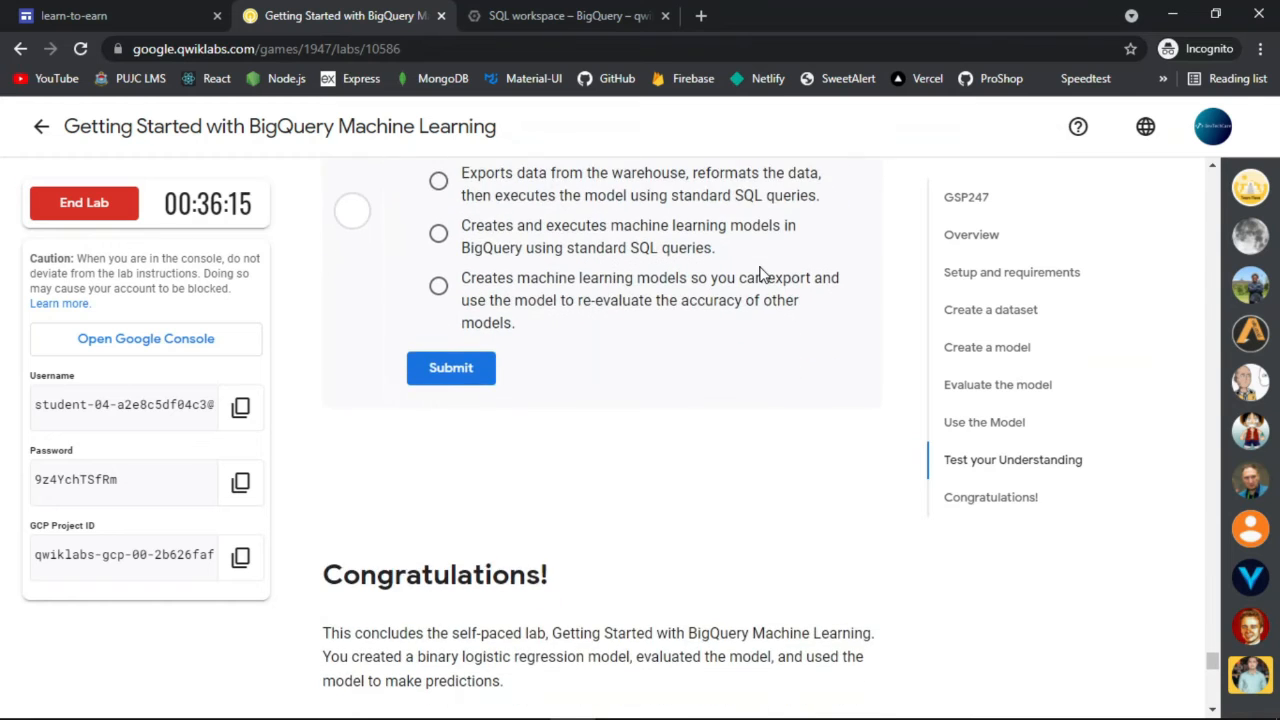
drag(341, 254, 501, 253)
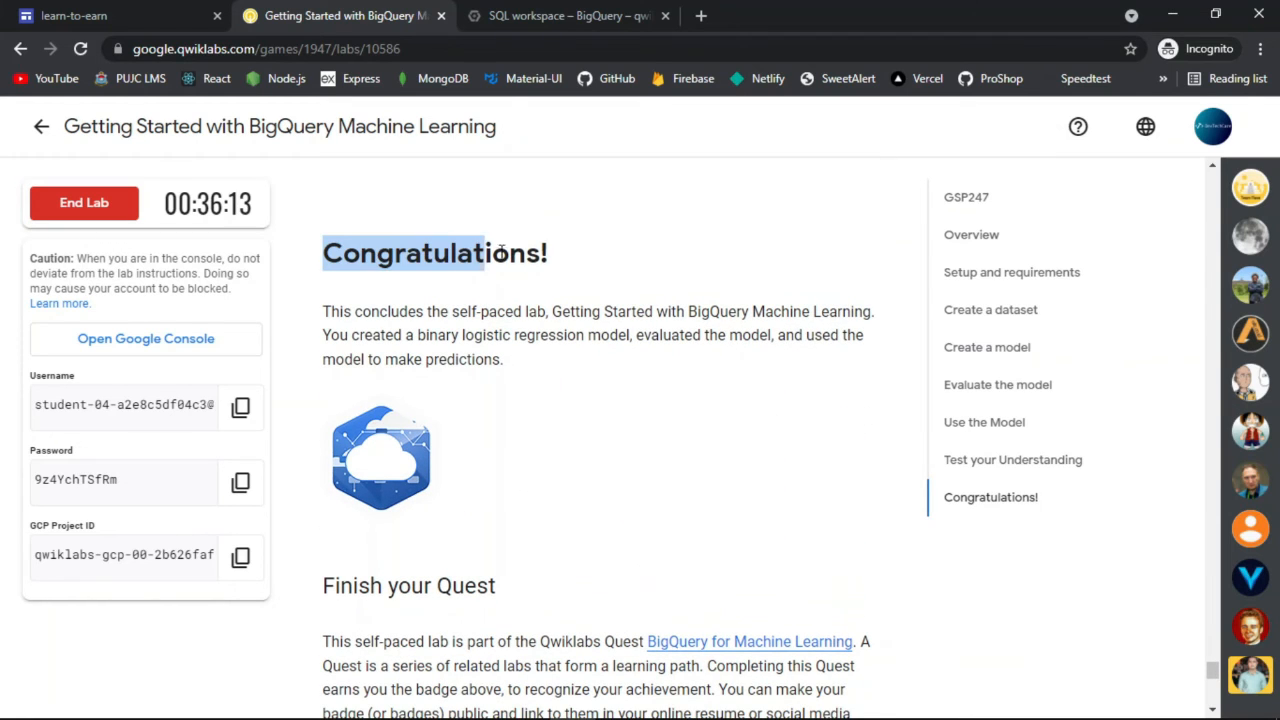
click(578, 12)
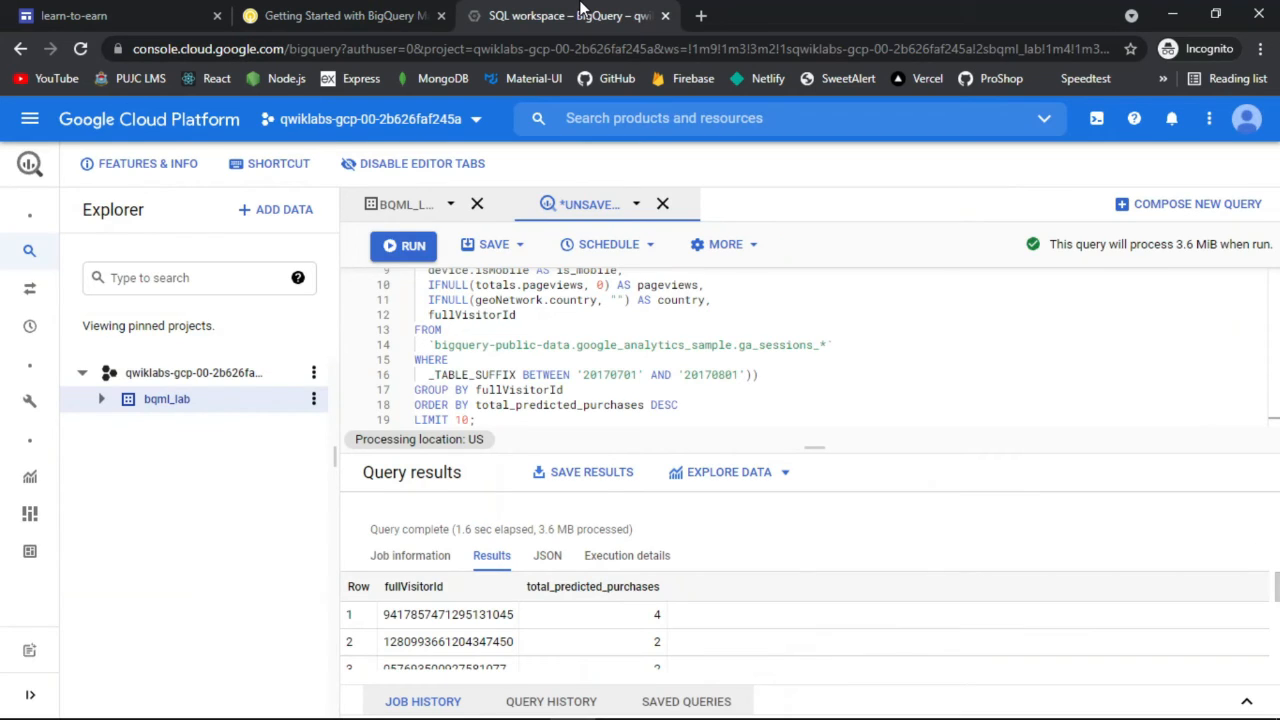
click(340, 12)
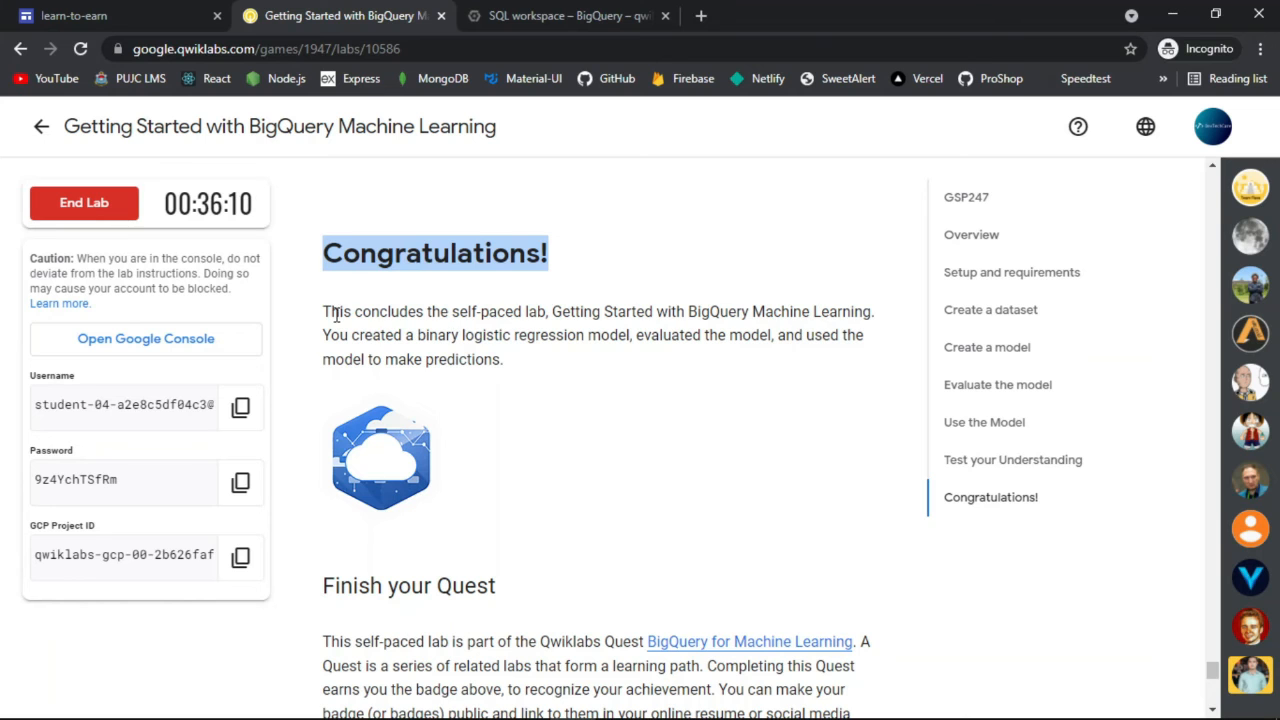
drag(336, 313, 606, 386)
click(606, 386)
End the lab and submit a four-star satisfaction rating without additional comments.
click(118, 205)
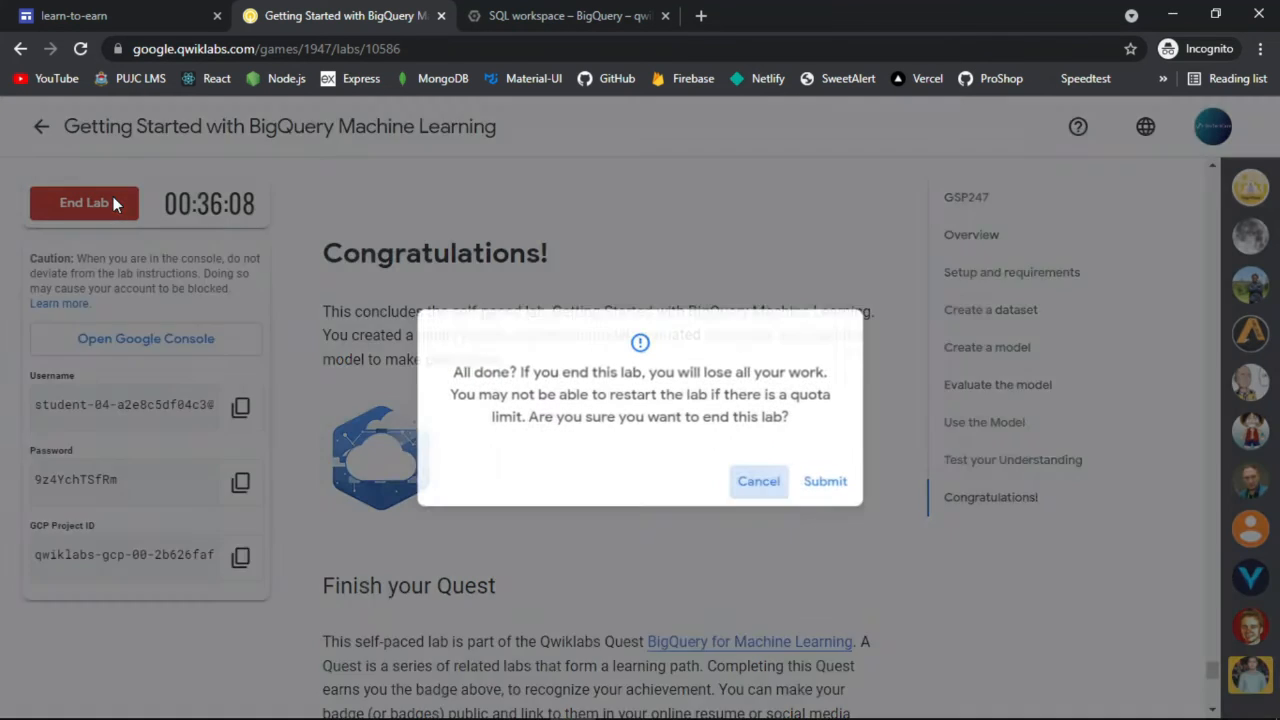
click(846, 500)
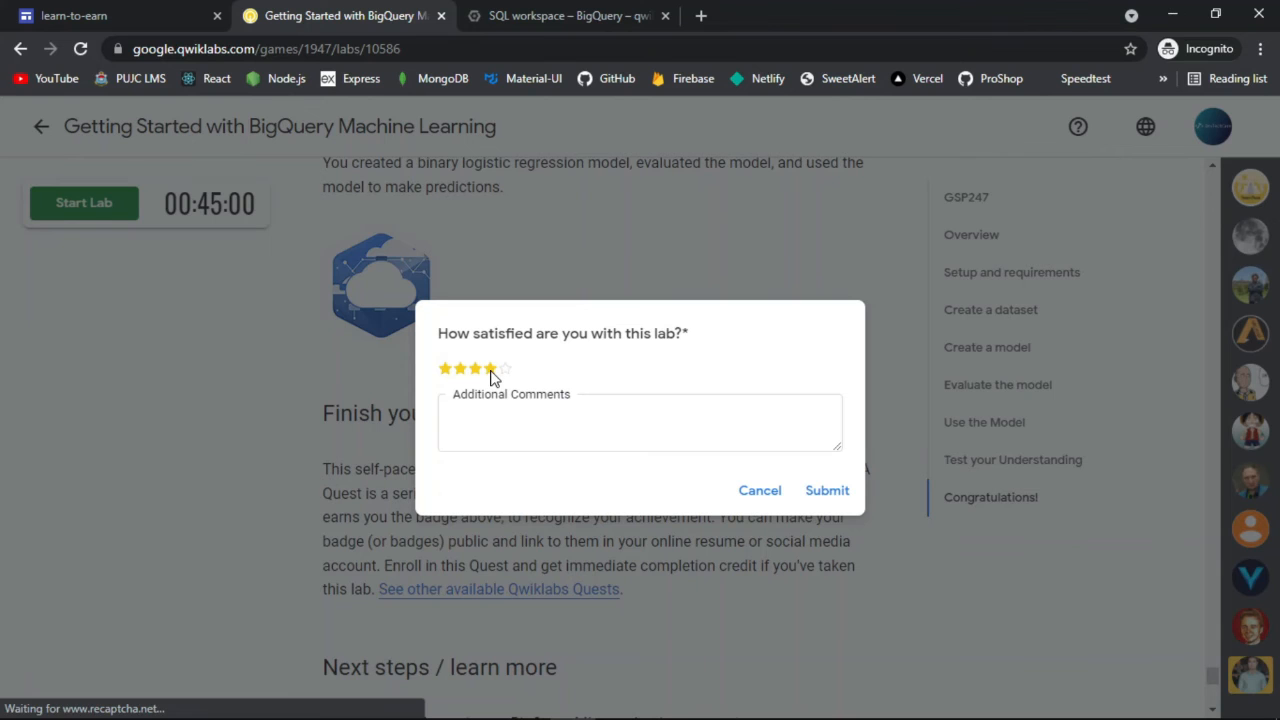
click(490, 371)
click(827, 491)
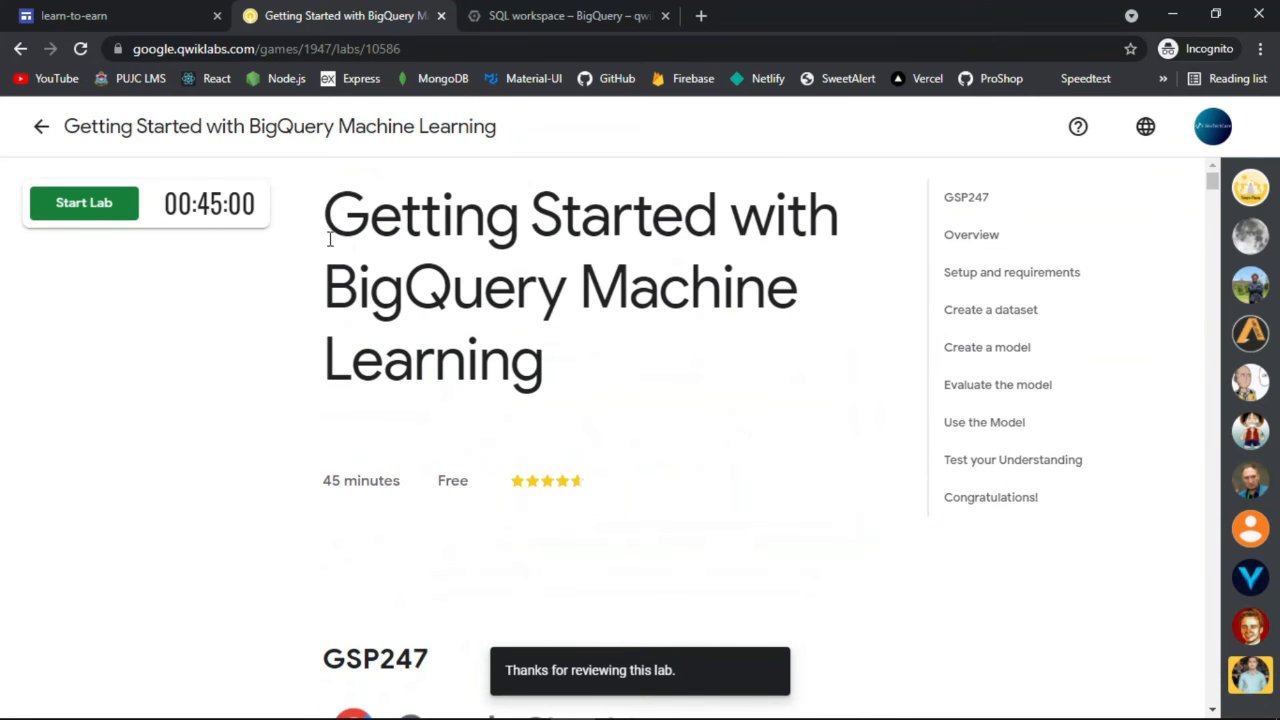
Go back to the Learn to Earn Cloud Challenge: Essentials game and examine the completed labs and scores under "Ready to play?".
drag(329, 240, 695, 408)
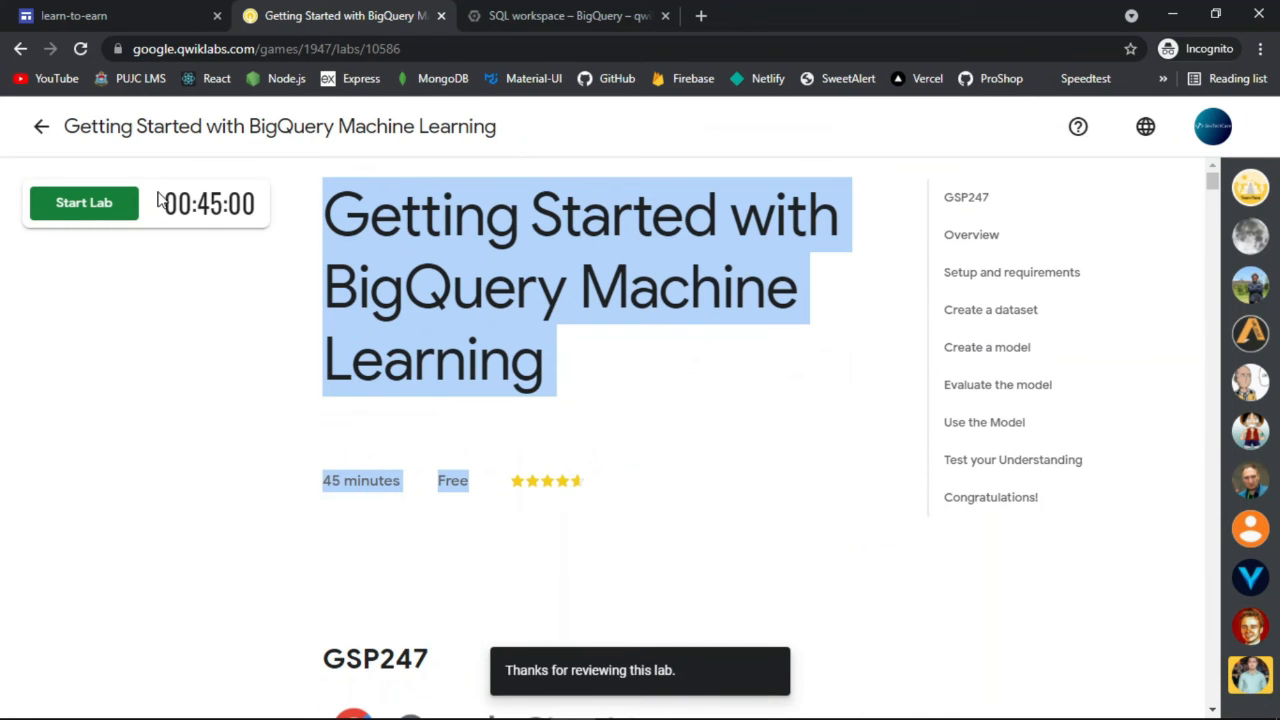
click(42, 122)
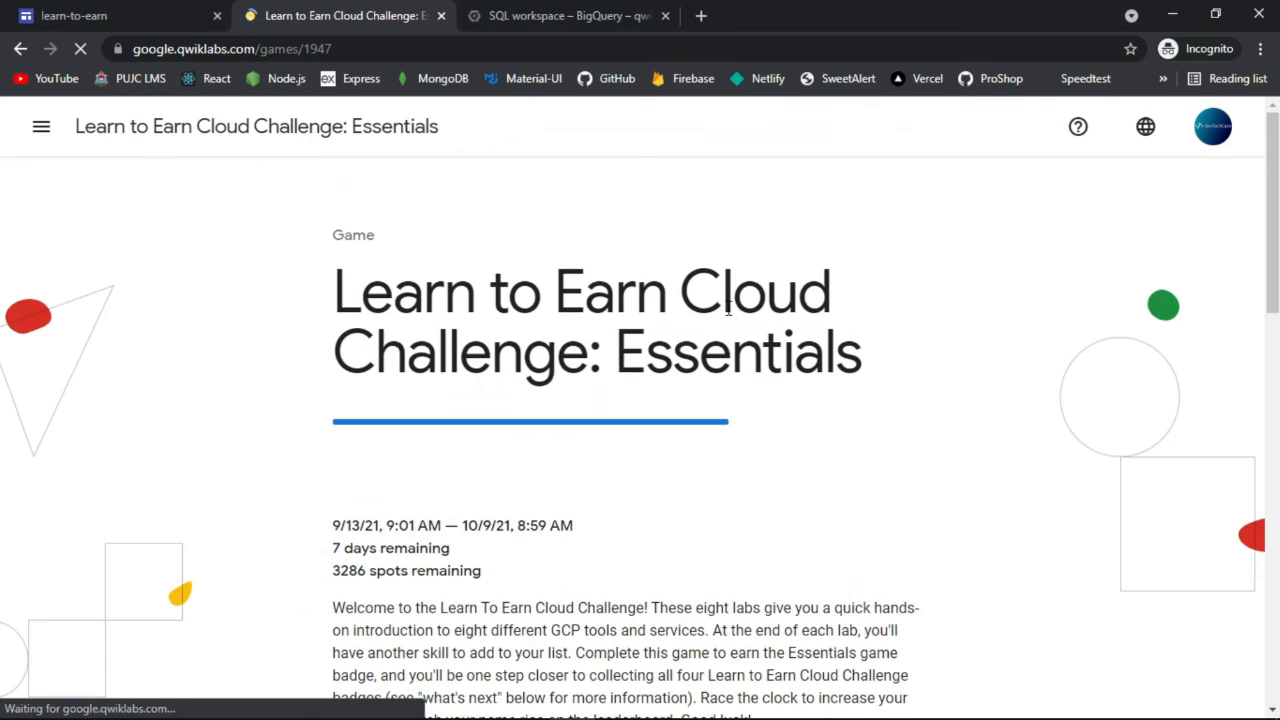
scroll(906, 322, down, 6)
scroll(906, 328, down, 4)
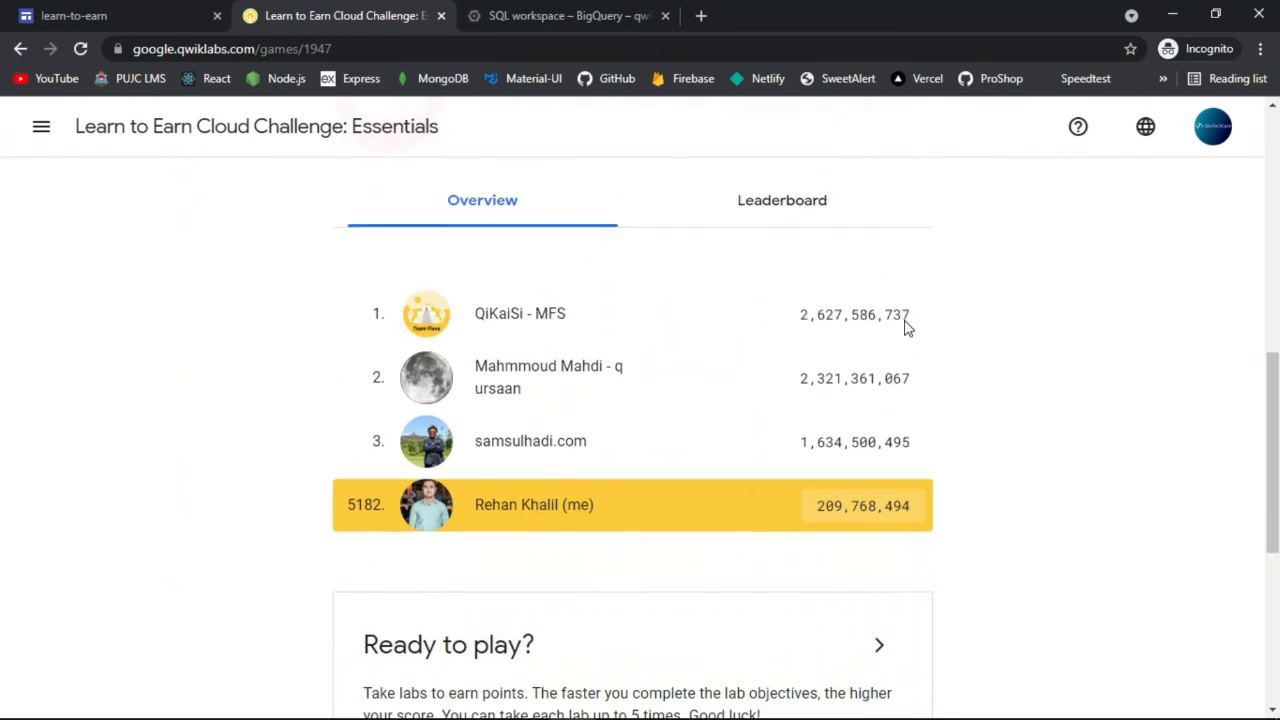
click(899, 375)
scroll(988, 355, down, 3)
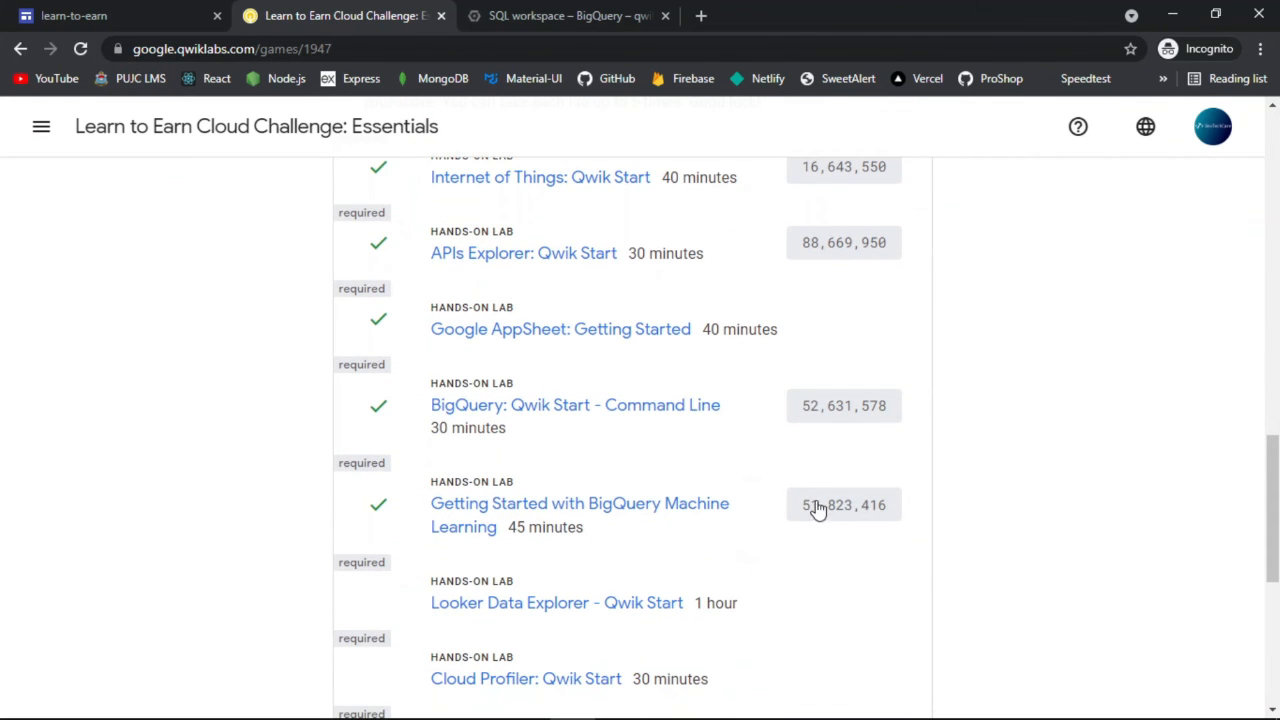
scroll(980, 490, up, 2)
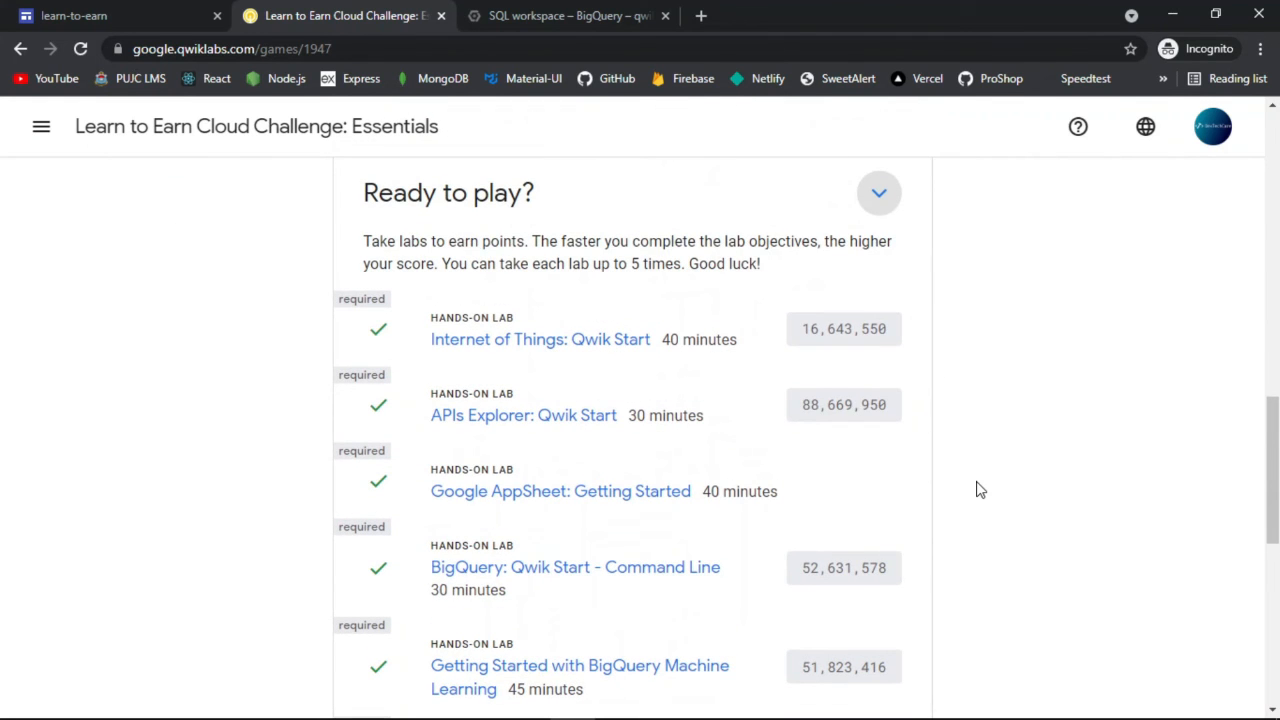